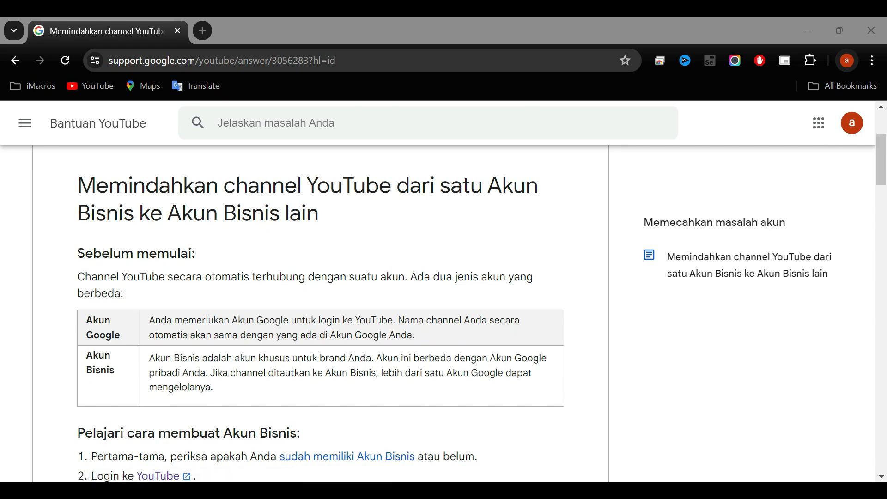
- Read the help article, highlighting the Akun Google and Akun Bisnis descriptions
scroll(443, 312, "down", 2)
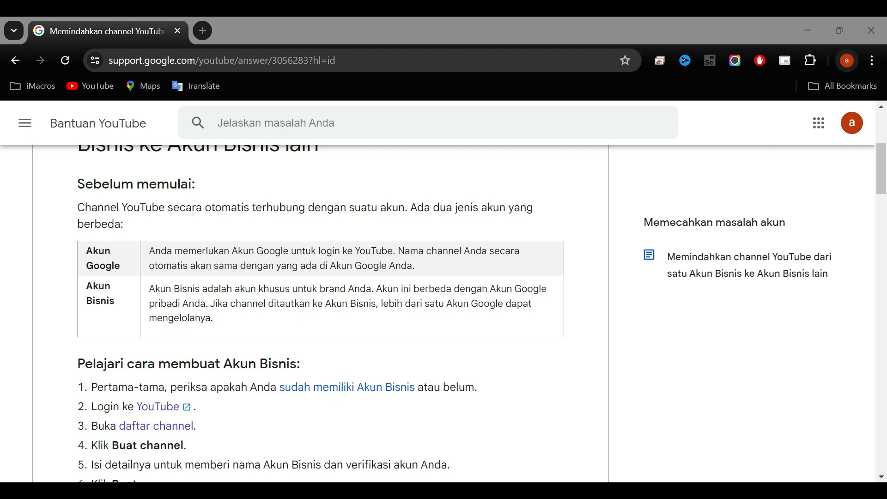
left_click_drag(149, 251, 416, 267)
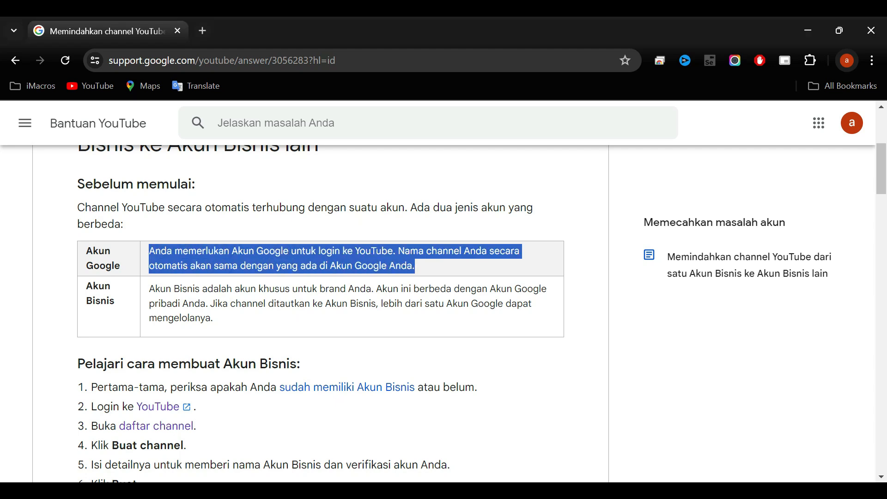
left_click_drag(149, 289, 213, 318)
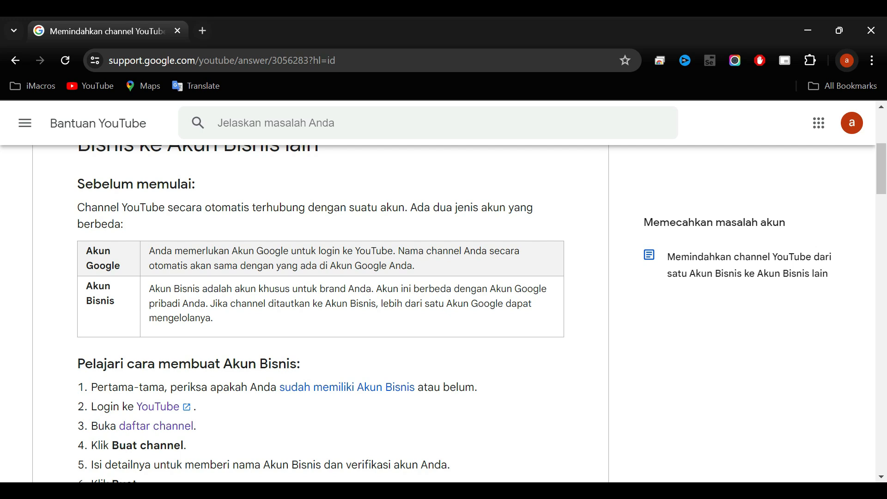
left_click_drag(115, 301, 86, 286)
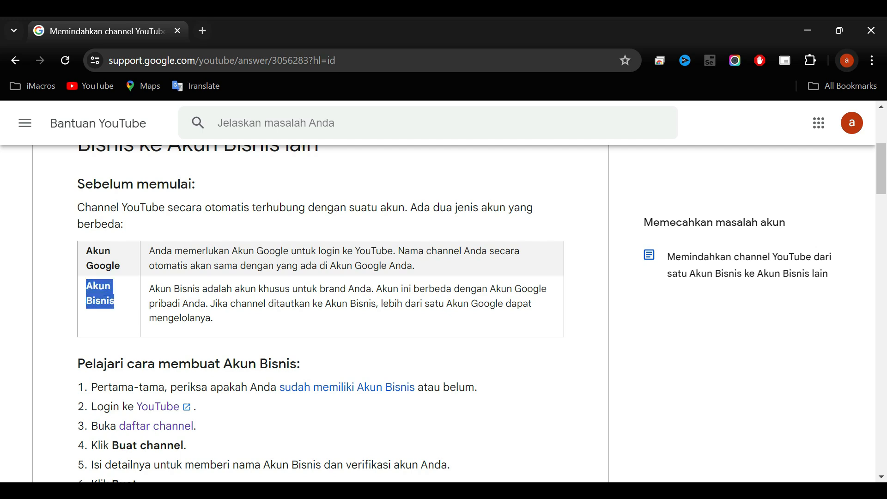
scroll(321, 314, "up", 2)
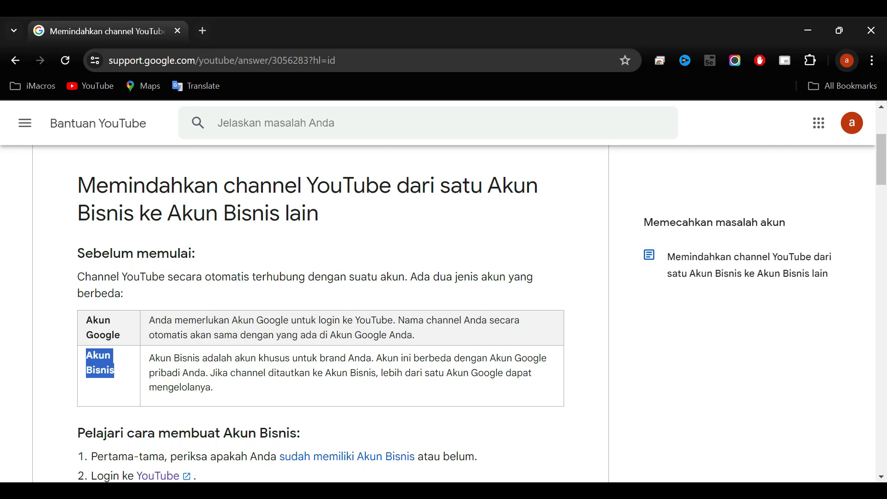
scroll(321, 314, "down", 3)
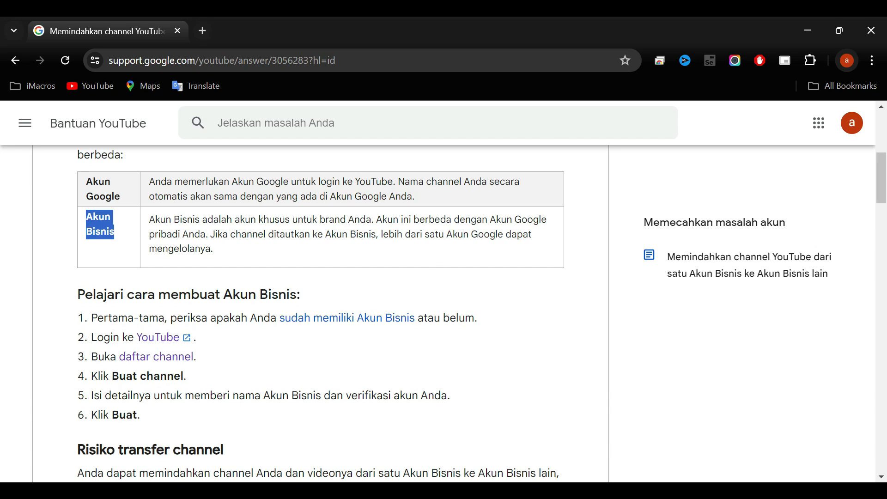
scroll(481, 313, "down", 2)
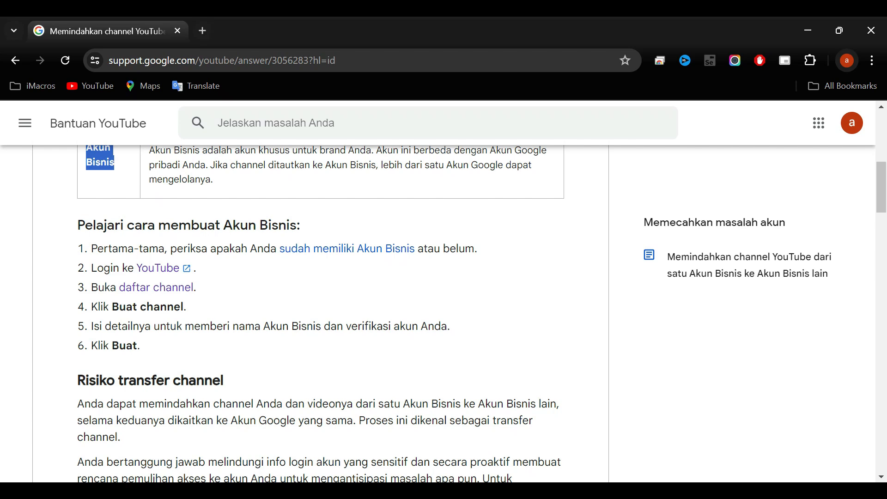
scroll(323, 315, "down", 2)
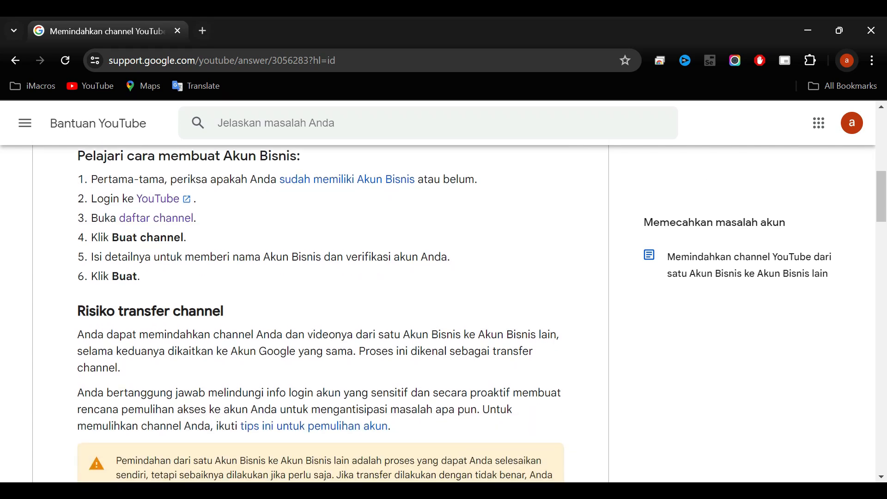
scroll(323, 314, "down", 2)
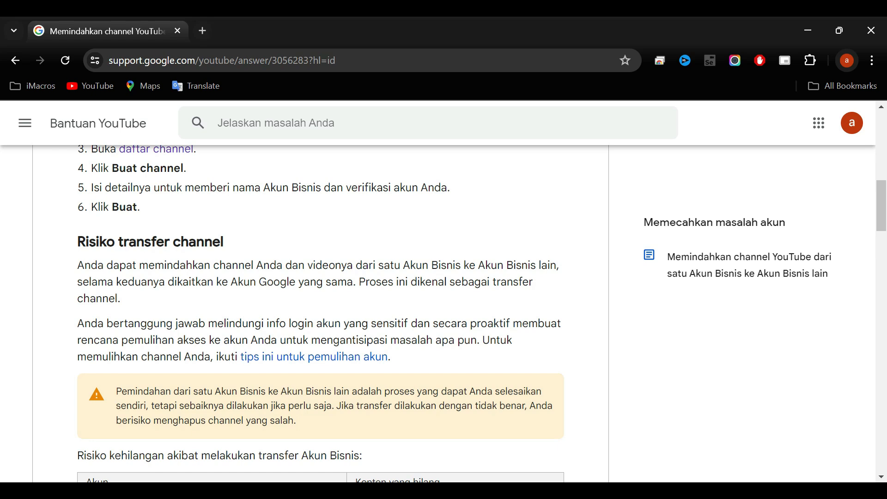
scroll(320, 315, "down", 1)
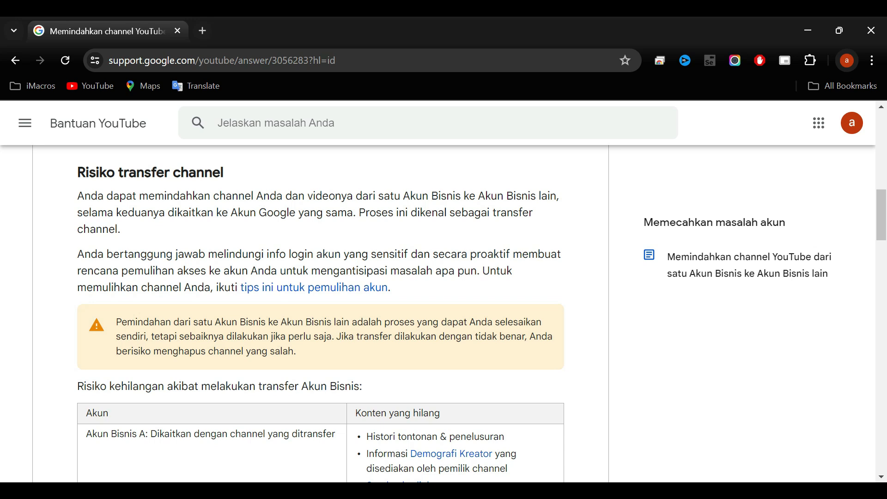
- Highlight the warning about deleting the wrong channel and read the rest of the article
left_click_drag(299, 351, 116, 351)
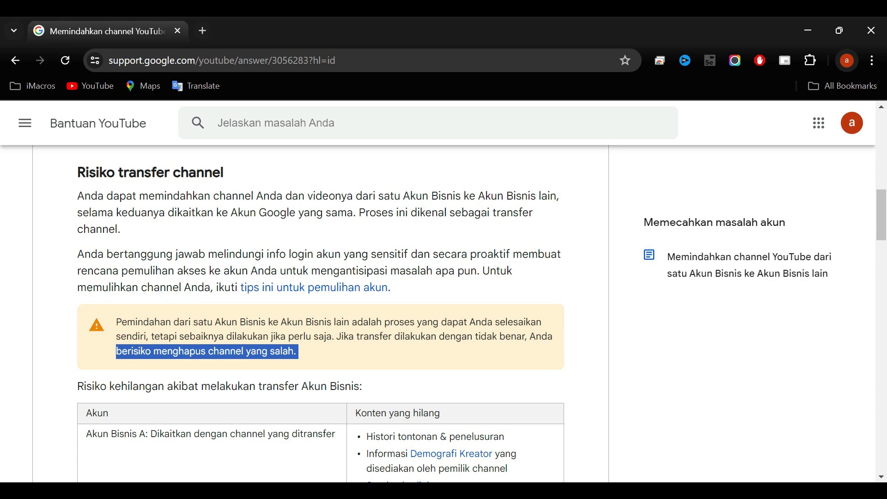
scroll(475, 314, "down", 3)
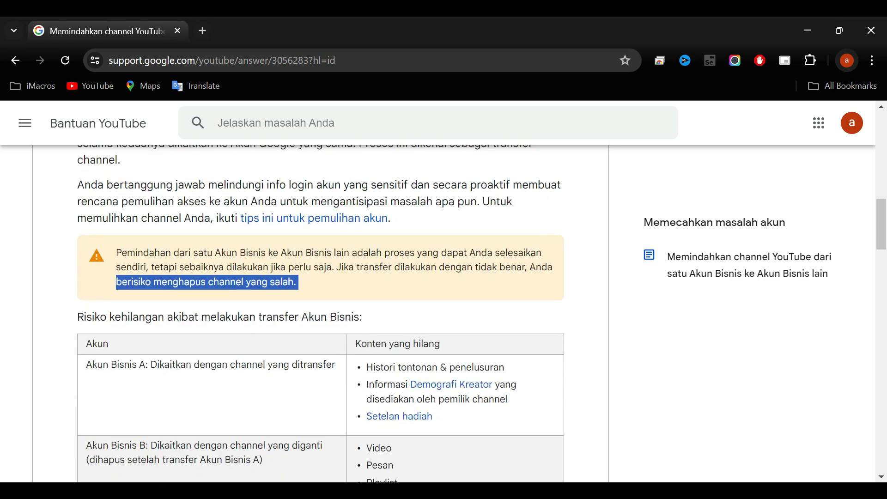
scroll(476, 313, "down", 3)
scroll(476, 313, "down", 12)
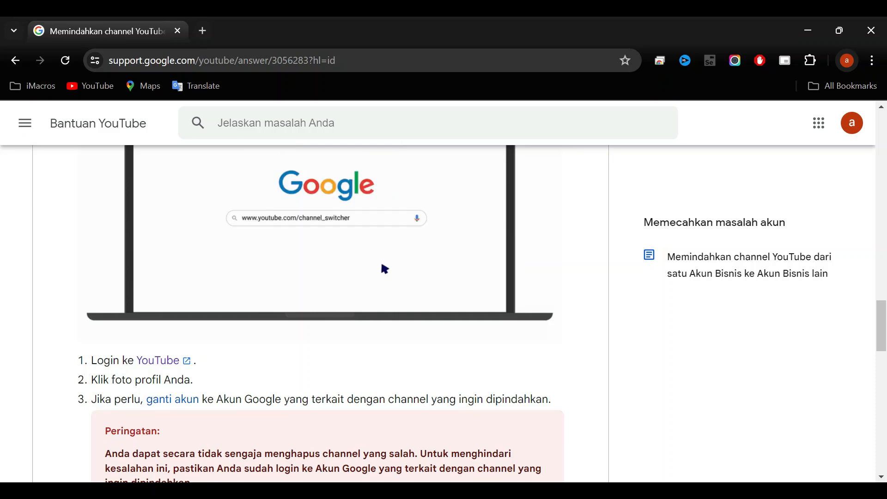
scroll(320, 315, "down", 3)
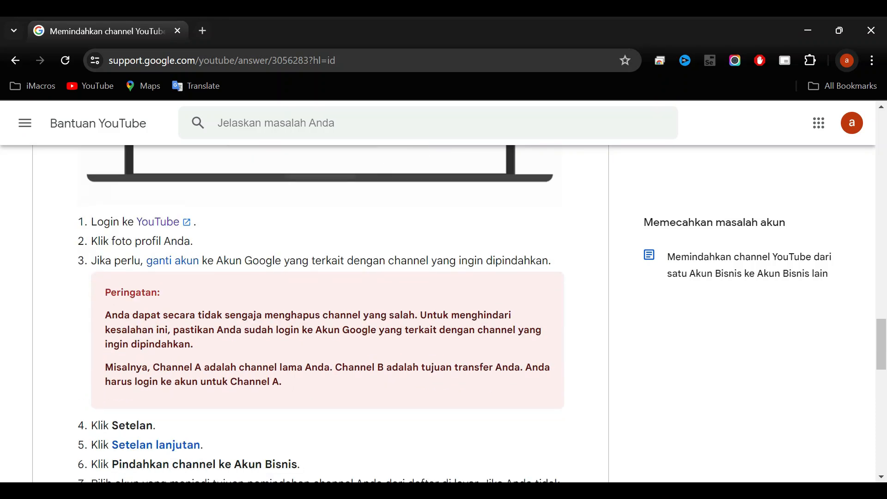
scroll(320, 315, "down", 2)
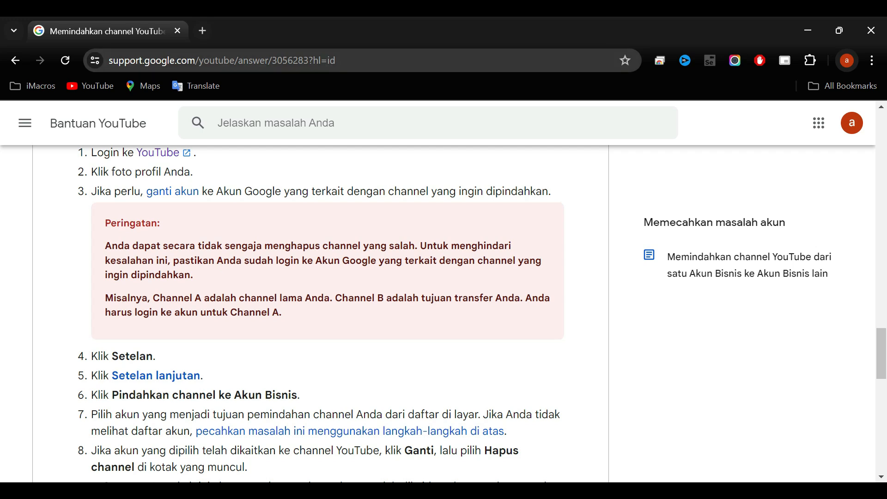
- Load the YouTube home page in a new browser tab
left_click(203, 31)
type("y")
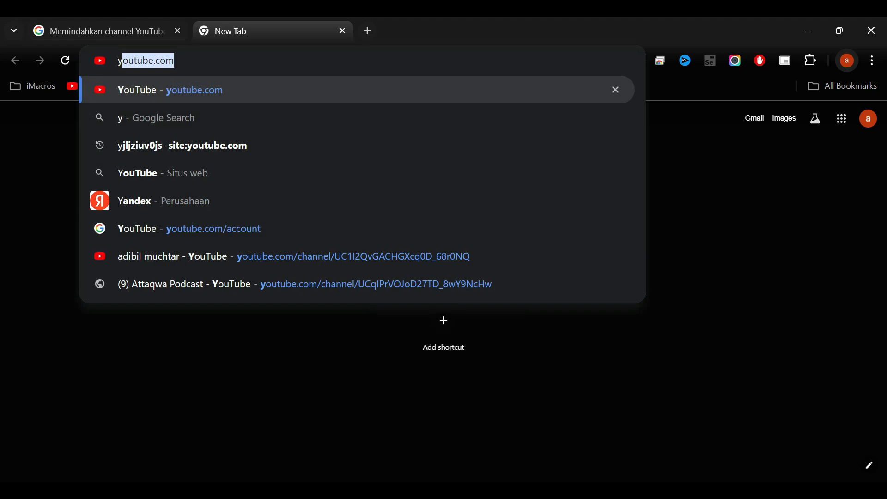
key("Return")
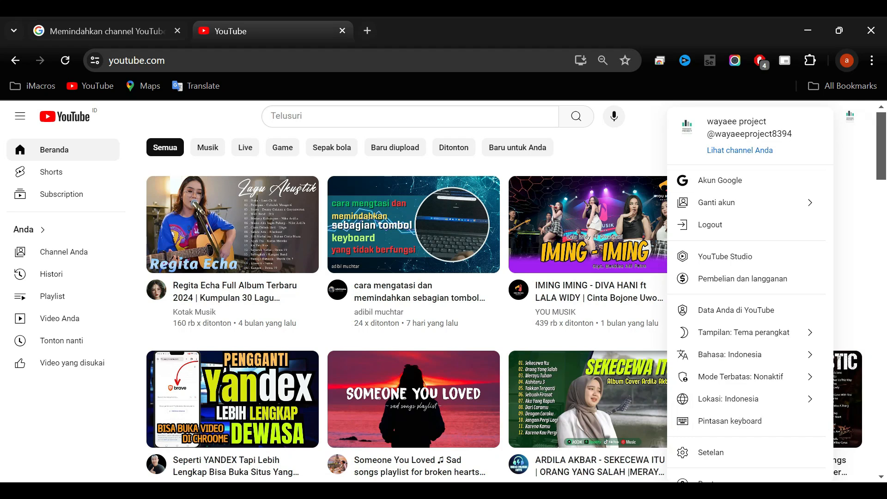
- From the avatar's Ganti akun list, open Lihat semua channel to show both channels
left_click(716, 203)
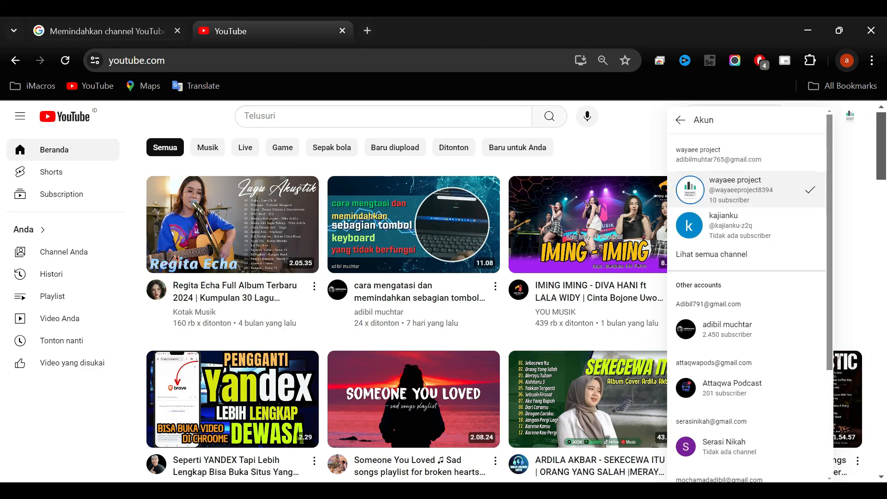
scroll(746, 295, "down", 2)
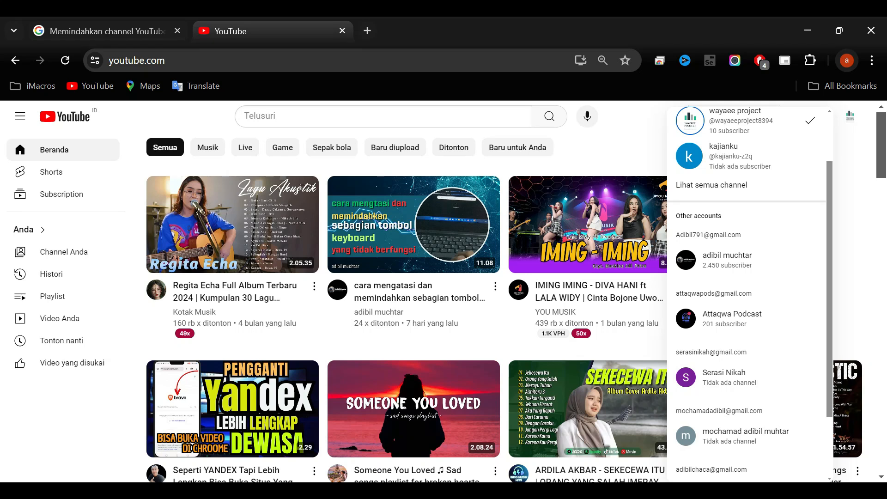
scroll(746, 231, "up", 2)
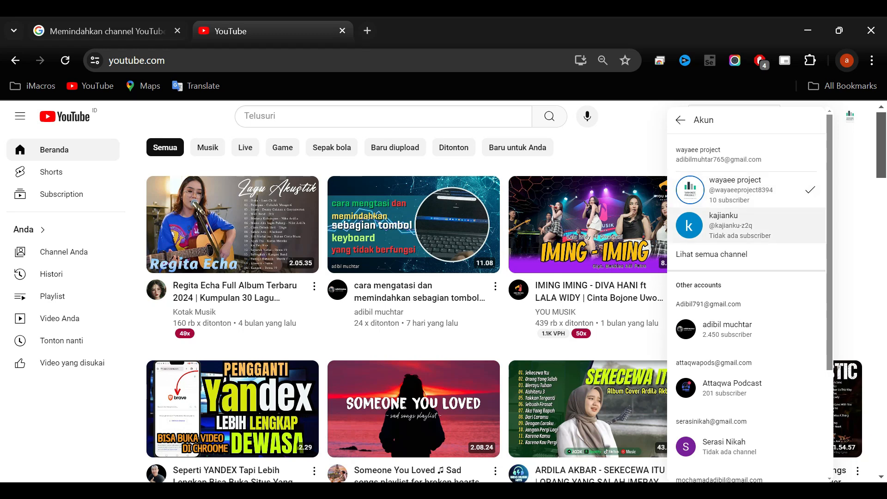
left_click(624, 343)
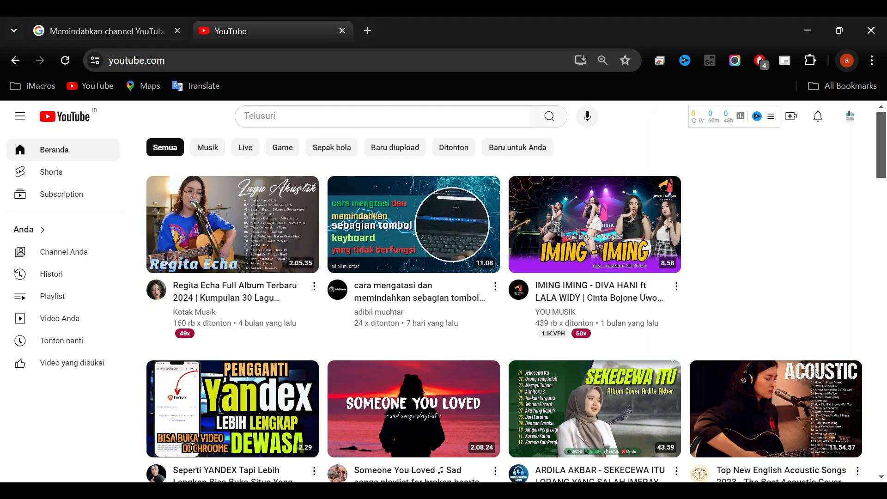
left_click(850, 116)
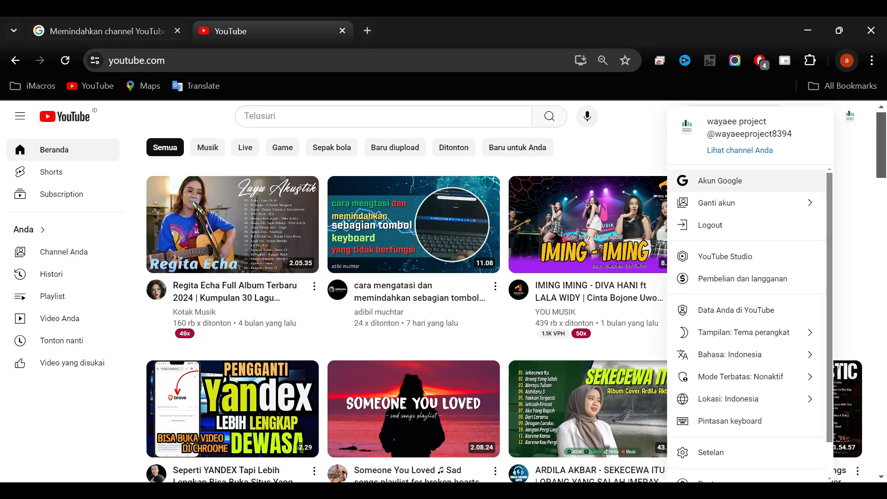
left_click(716, 202)
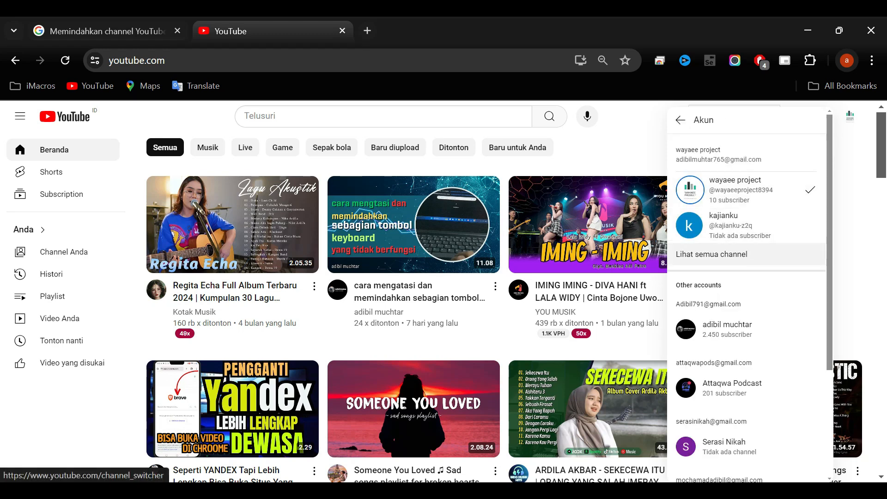
left_click(711, 254)
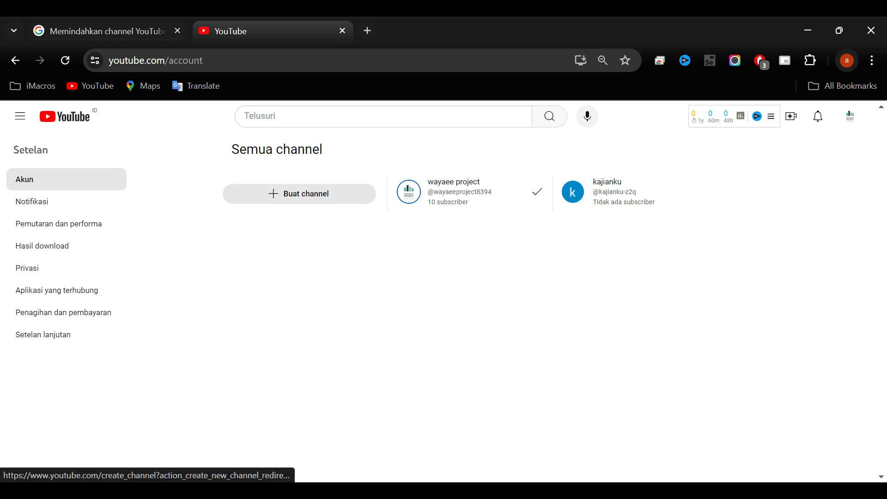
- Create a new channel named 'chanel transfer', agreeing that a new account will be created
left_click(299, 194)
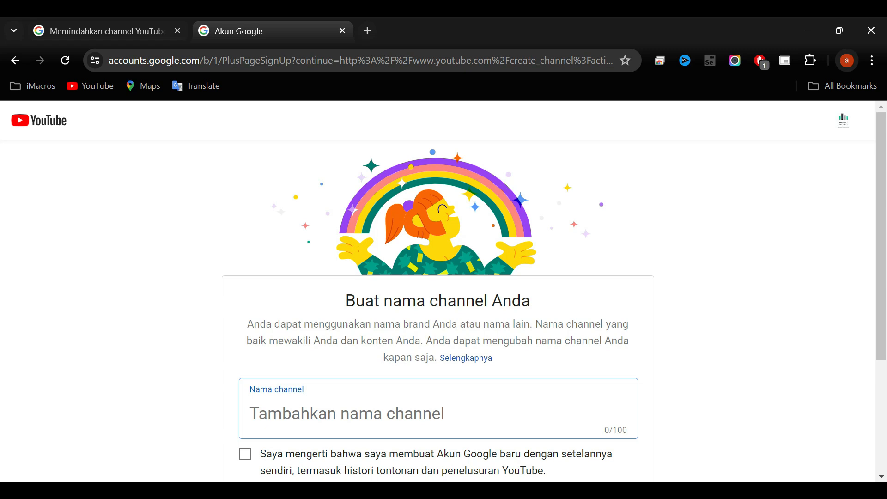
type("chank")
key("BackSpace")
type("el")
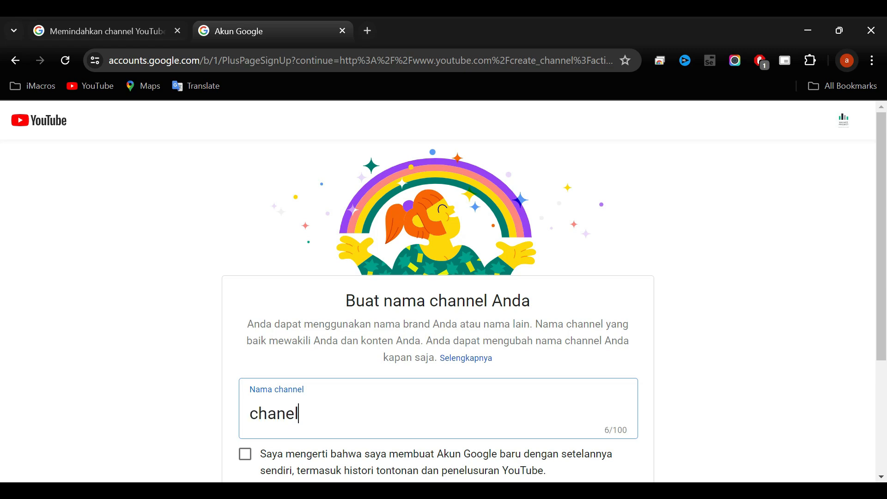
type(" transfer")
left_click(244, 454)
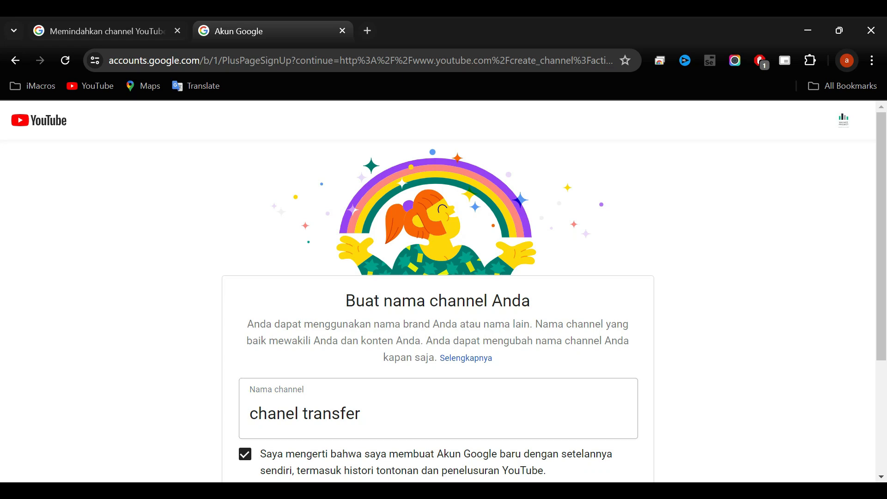
scroll(305, 416, "down", 1)
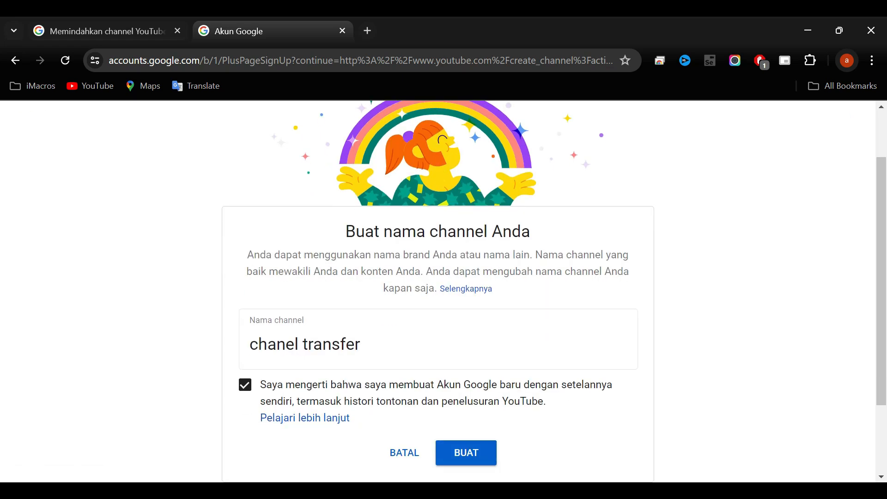
left_click(465, 453)
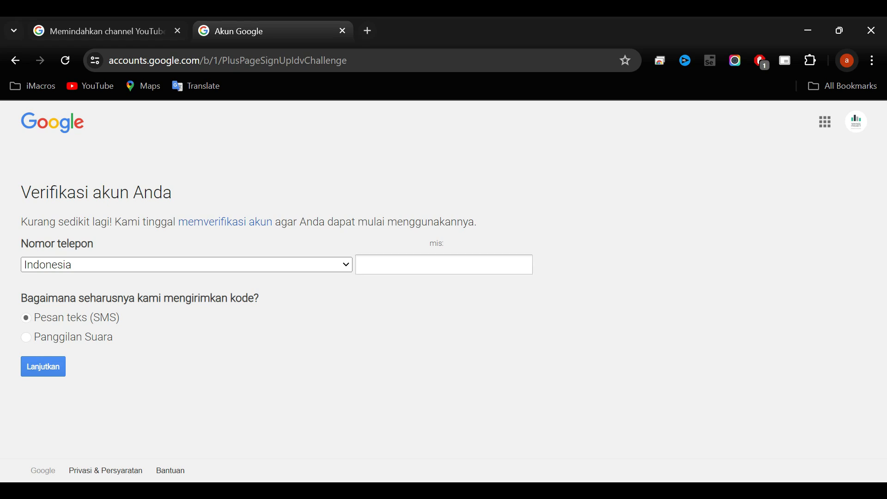
- Enter a phone number and submit the SMS verification code
left_click(443, 265)
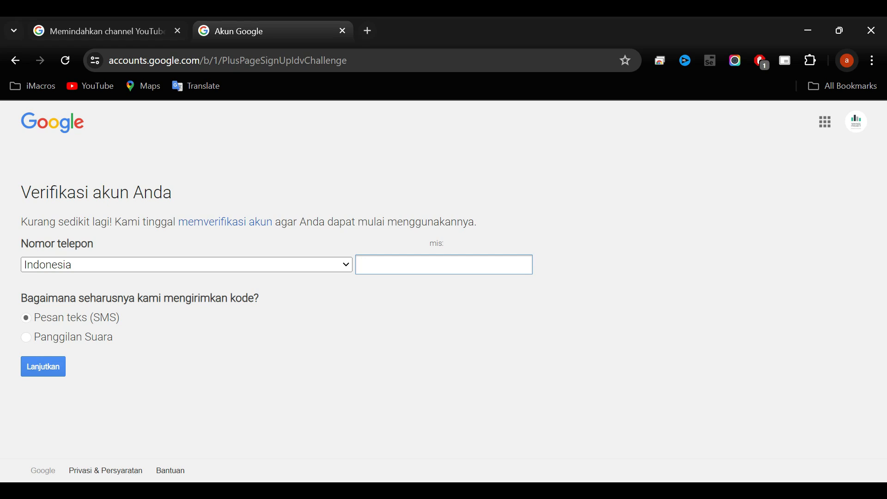
key("Tab")
key("Tab")
key("Return")
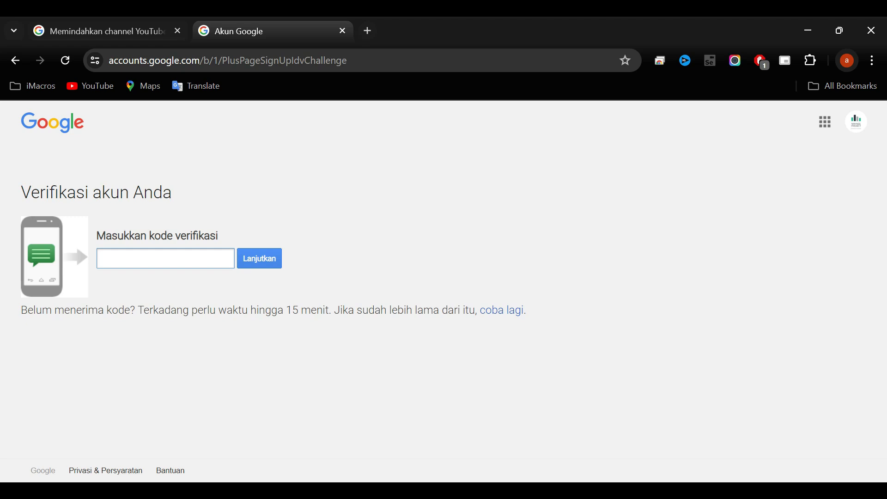
key("Return")
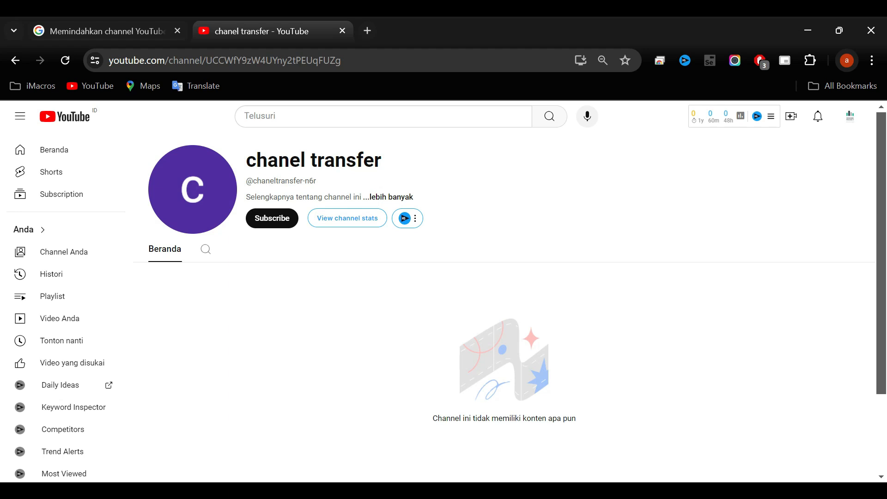
- Use Ganti akun > Lihat semua channel to pick wayaee project, then open YouTube Studio from the avatar menu
left_click(850, 116)
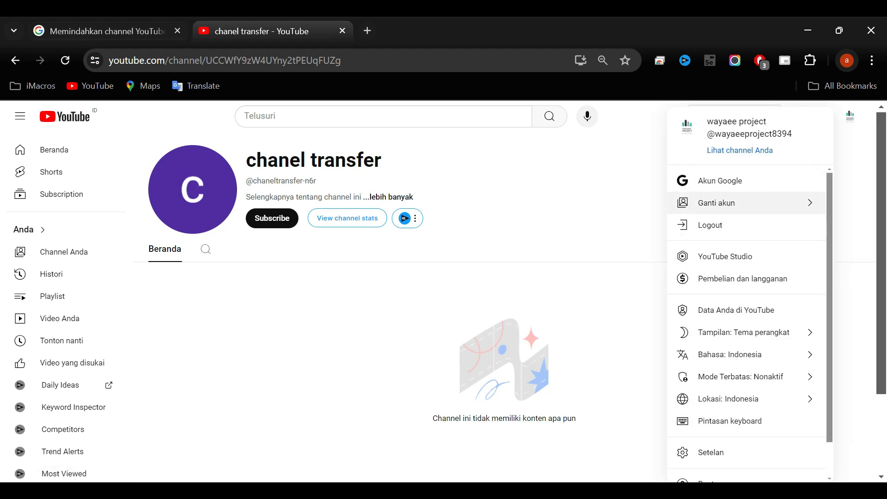
left_click(716, 202)
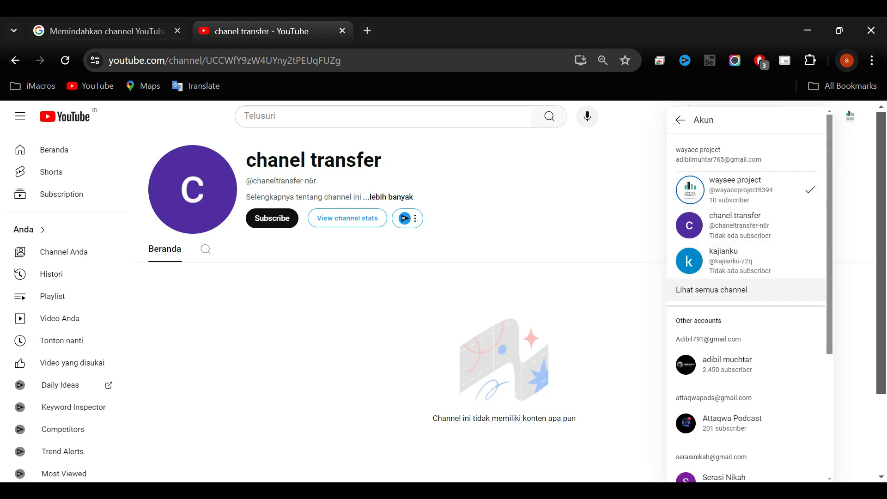
left_click(707, 287)
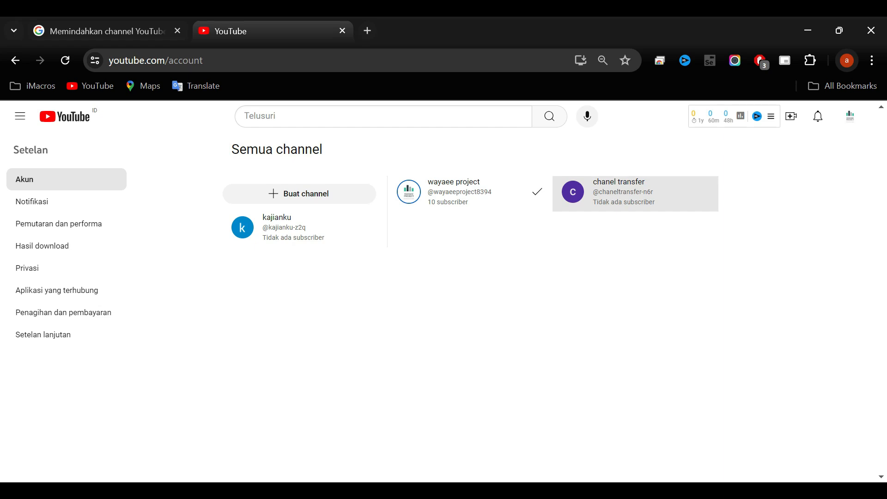
left_click(470, 193)
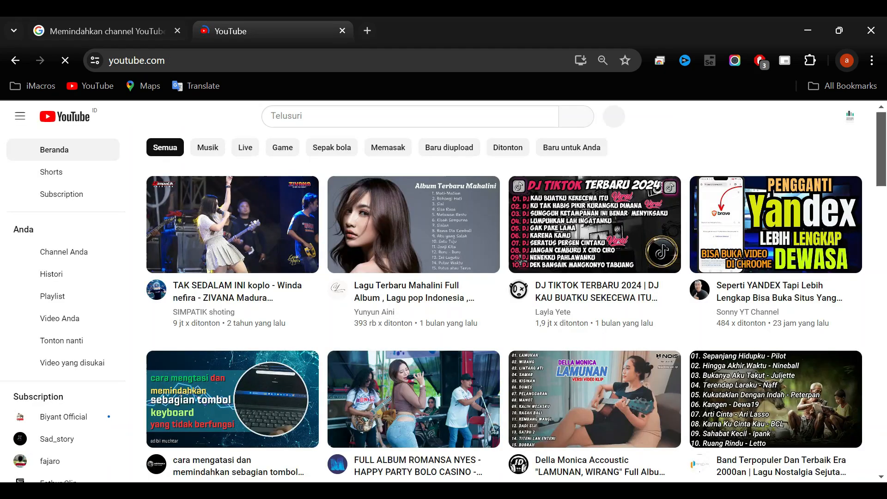
left_click(850, 116)
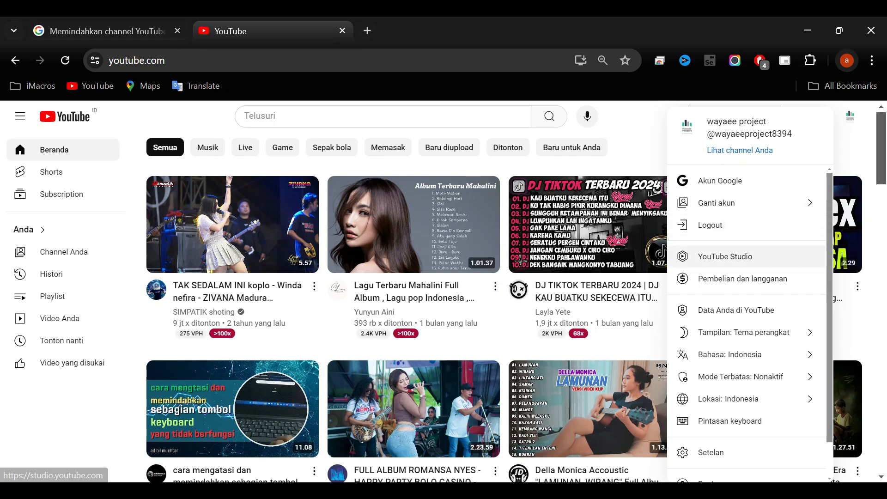
left_click(724, 256)
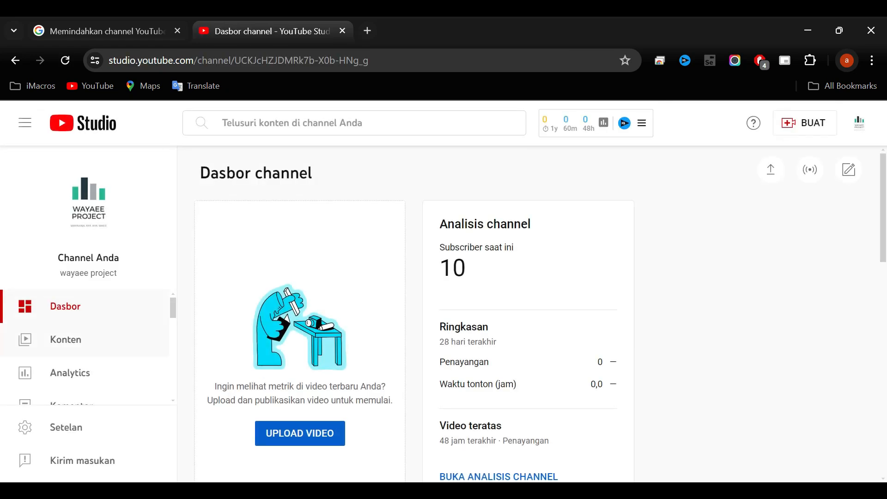
- Go to Setelan > Channel > Setelan lanjutan and open Kelola akun YouTube
left_click(66, 426)
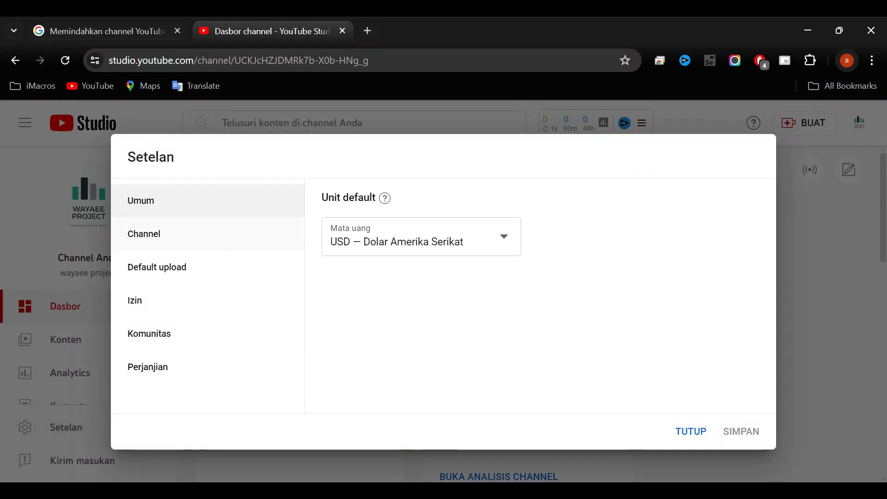
left_click(143, 233)
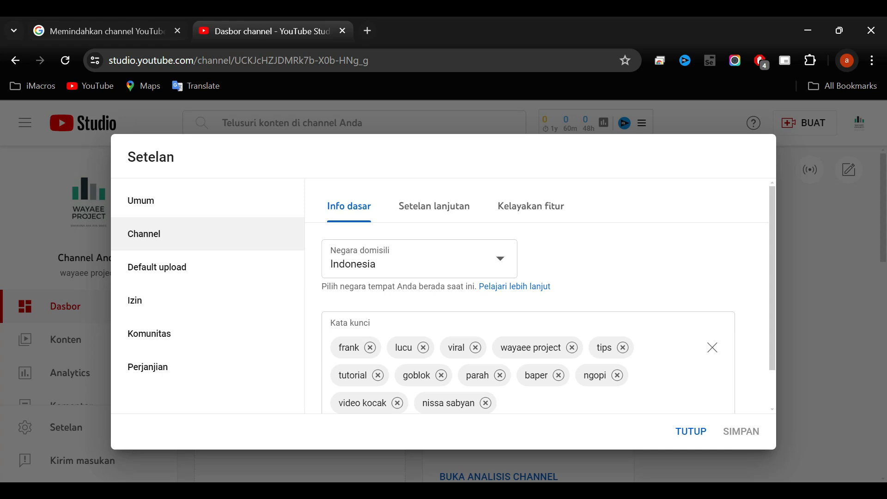
left_click(434, 206)
scroll(522, 315, "down", 3)
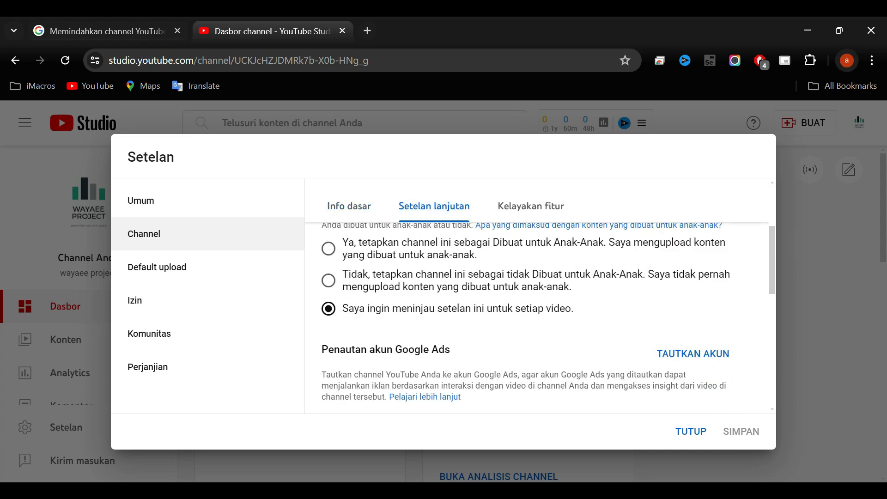
scroll(540, 318, "down", 8)
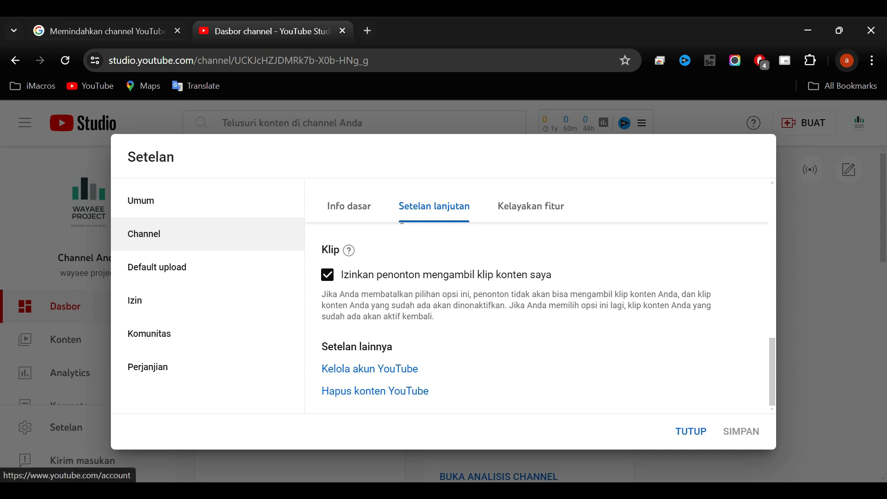
left_click(369, 368)
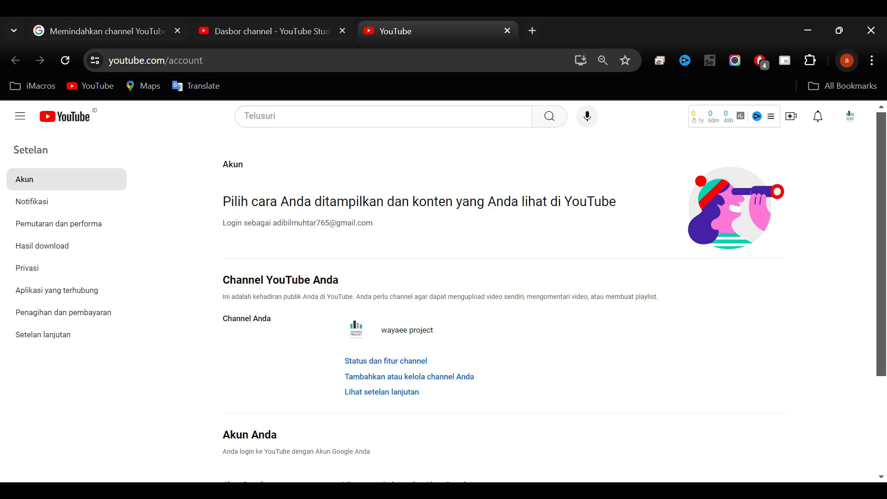
- Highlight the signed-in account address on the Akun page
left_click_drag(277, 223, 373, 223)
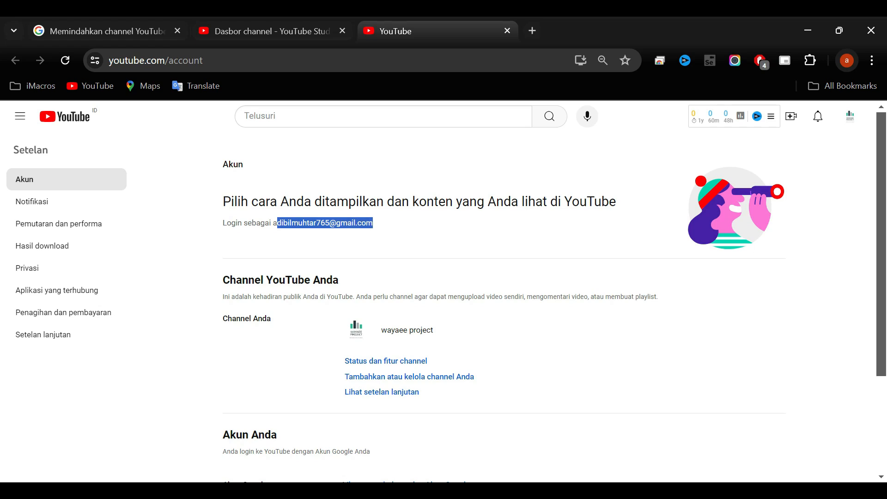
left_click_drag(272, 223, 373, 223)
scroll(508, 300, "down", 3)
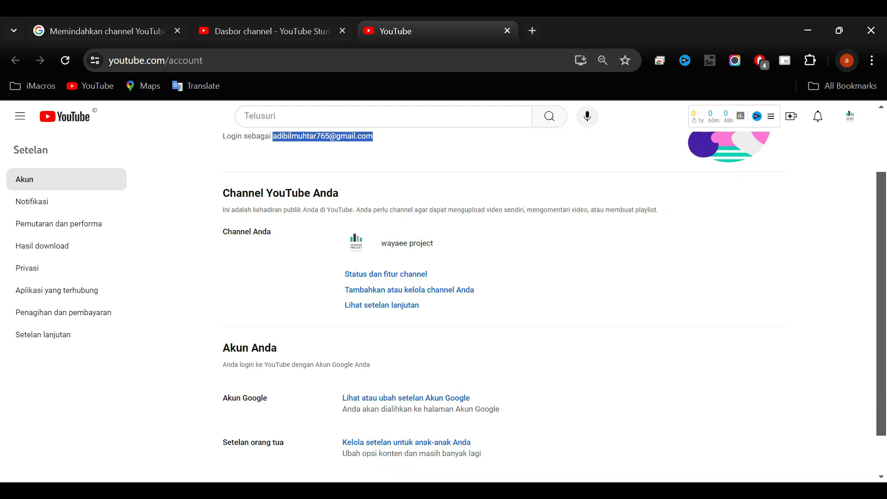
scroll(509, 301, "up", 2)
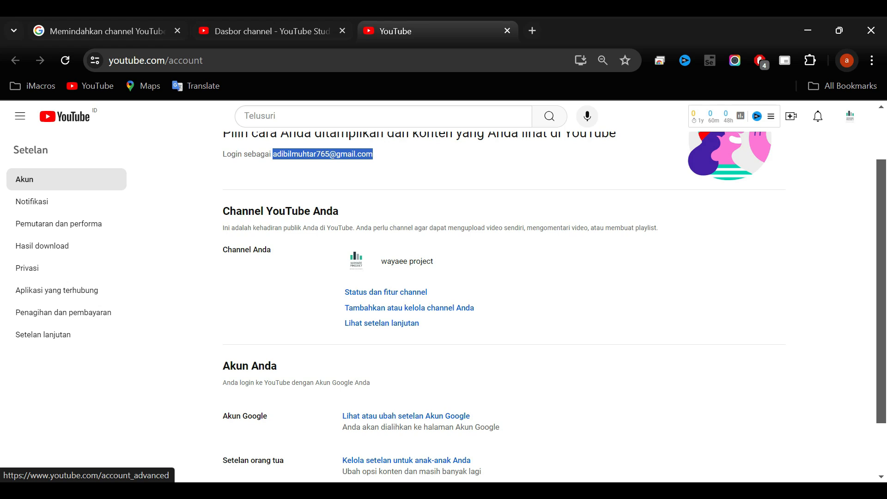
- Open Lihat setelan lanjutan and highlight the Pindahkan channel ke akun bisnis option
left_click(382, 323)
scroll(508, 300, "down", 1)
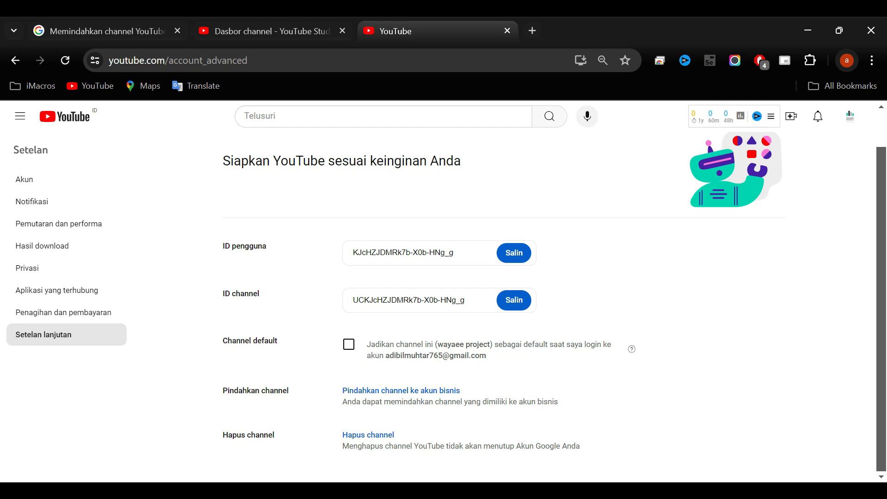
left_click_drag(463, 391, 343, 390)
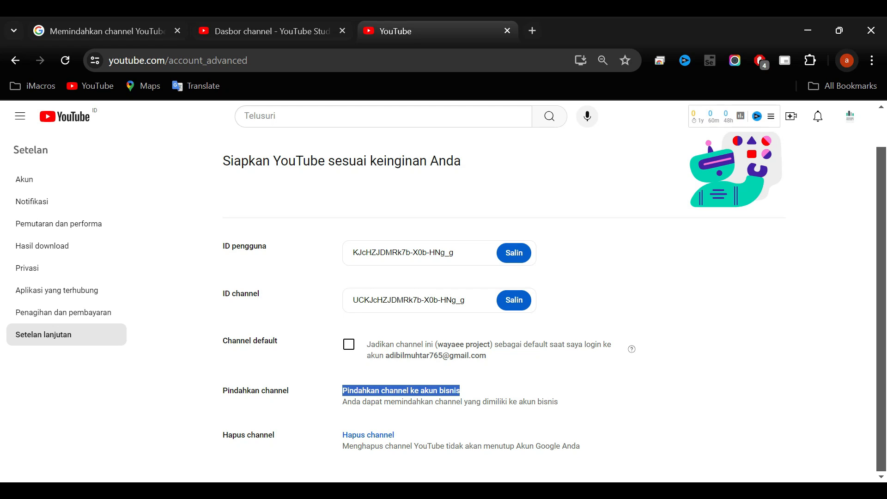
left_click(483, 391)
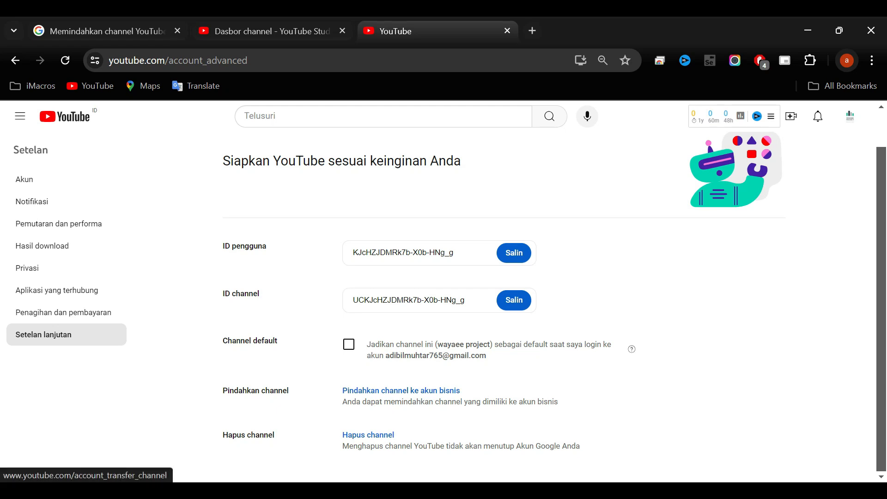
- Choose Pindahkan channel ke akun bisnis and verify identity with the account password
left_click(401, 390)
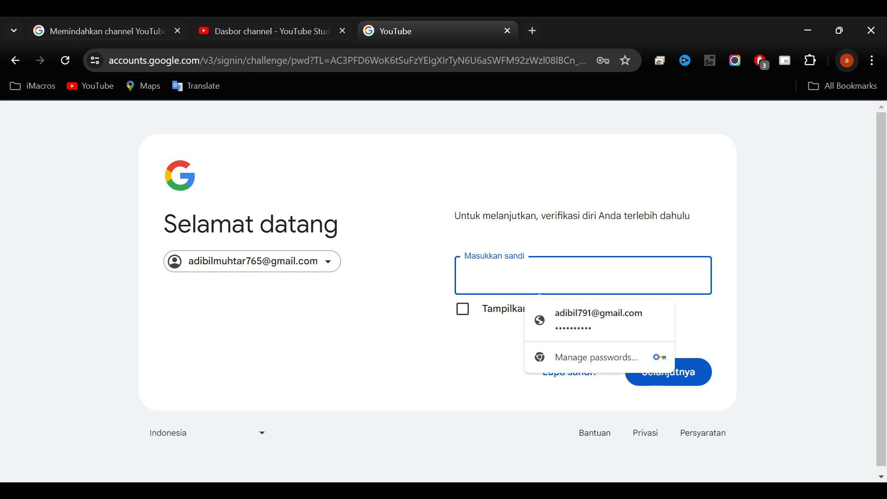
type("••••••••")
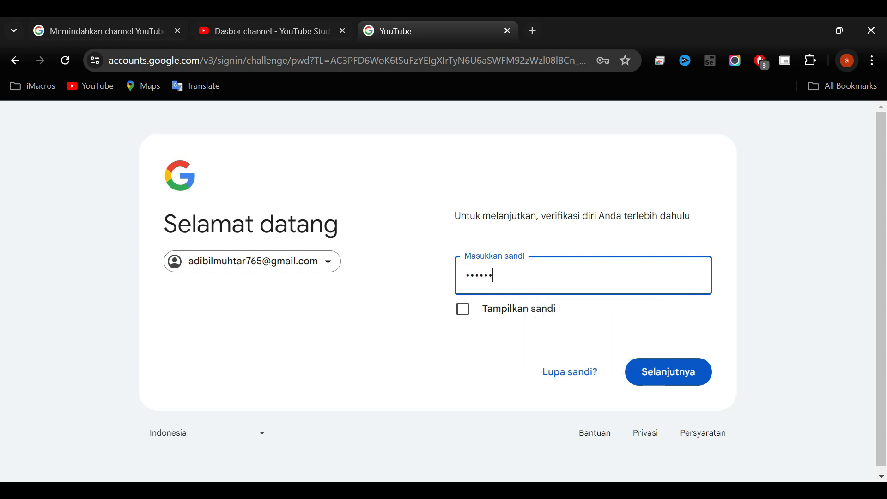
type("••")
key("Return")
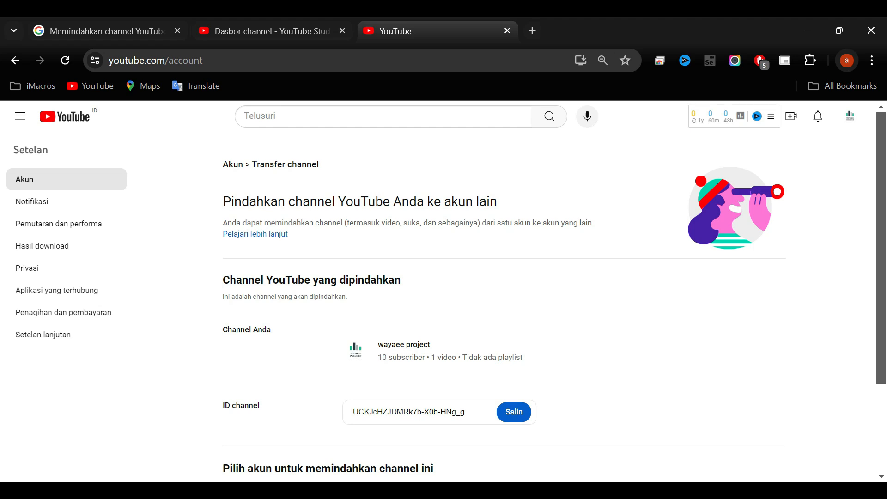
- Under Pilih akun untuk memindahkan channel ini, choose Ganti next to chanel transfer
scroll(549, 291, "down", 3)
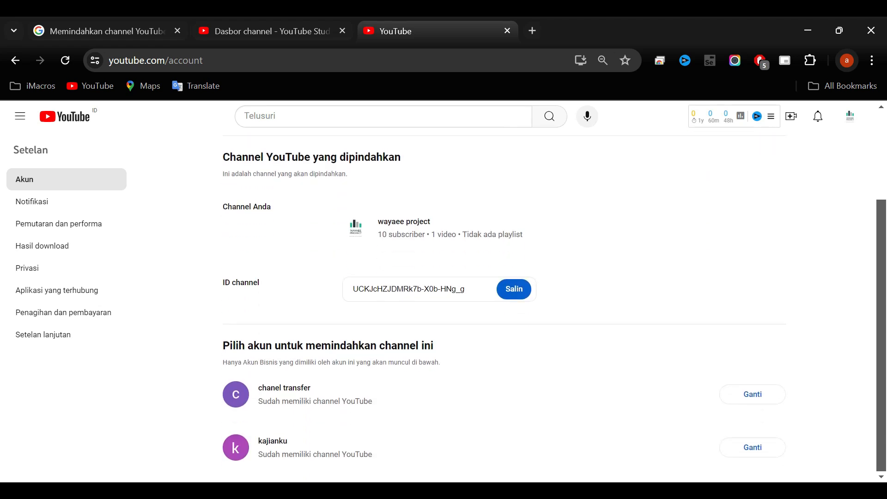
scroll(550, 301, "up", 2)
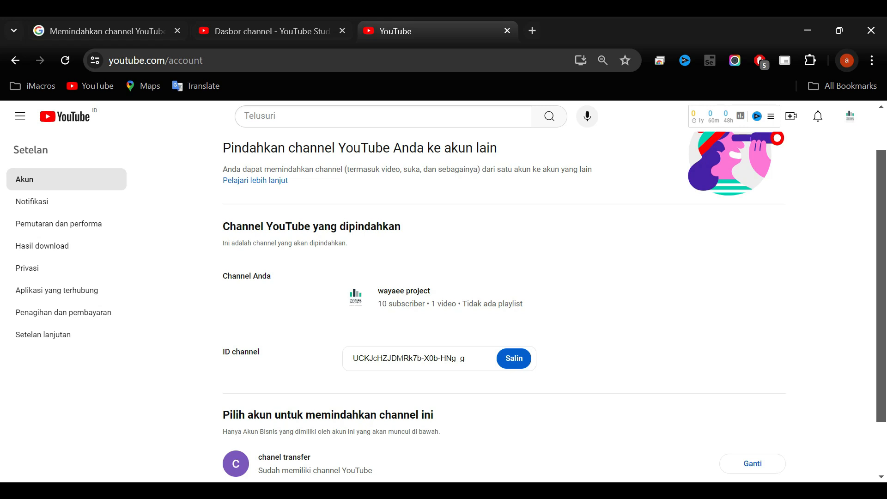
scroll(504, 300, "down", 2)
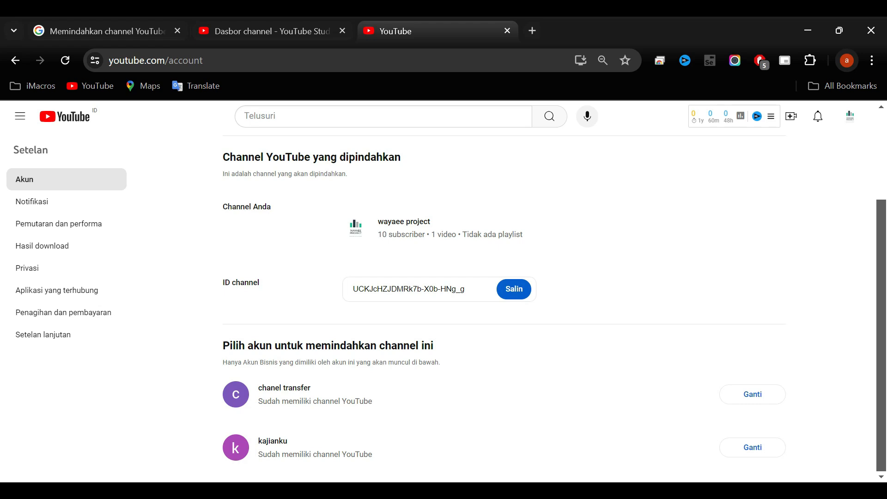
left_click_drag(258, 388, 311, 388)
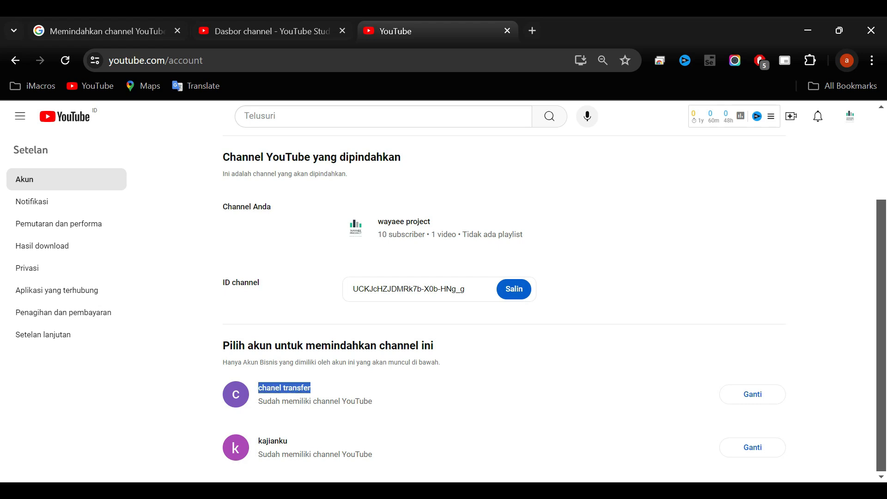
left_click(318, 389)
scroll(503, 300, "up", 2)
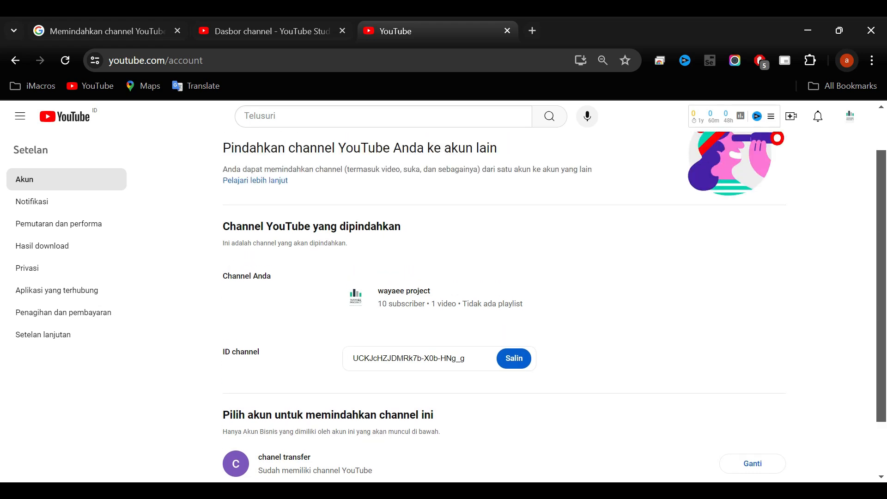
scroll(503, 300, "down", 2)
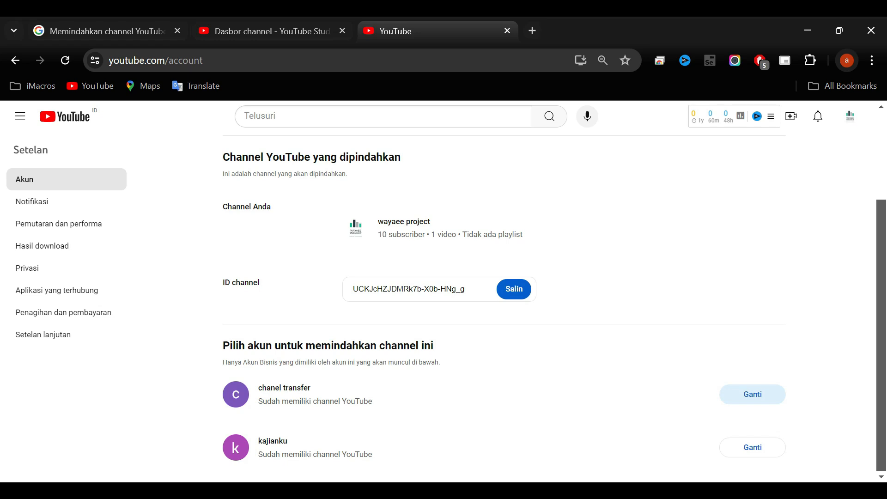
left_click(752, 394)
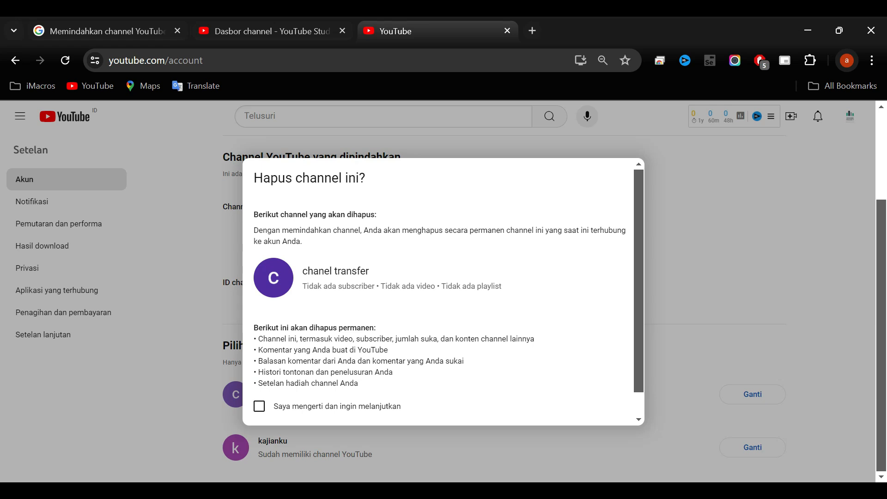
- Tick Saya mengerti and confirm Hapus channel to remove the empty chanel transfer channel
left_click(259, 406)
scroll(444, 291, "down", 1)
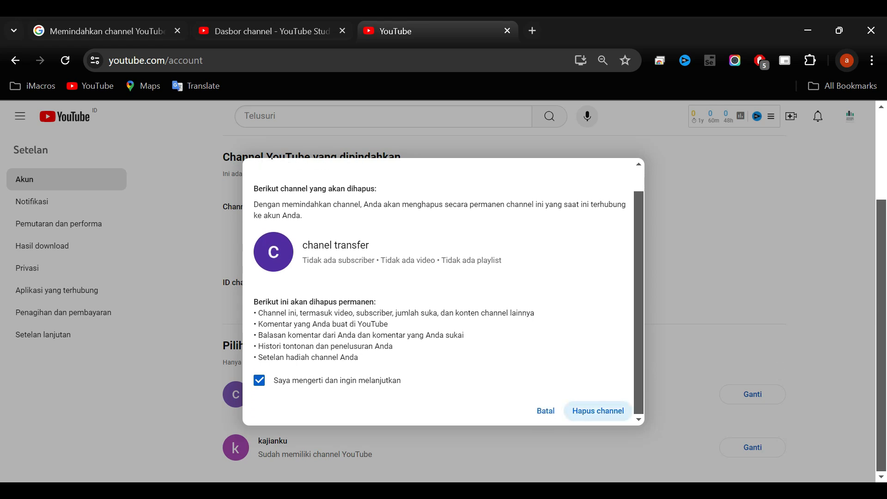
left_click(598, 410)
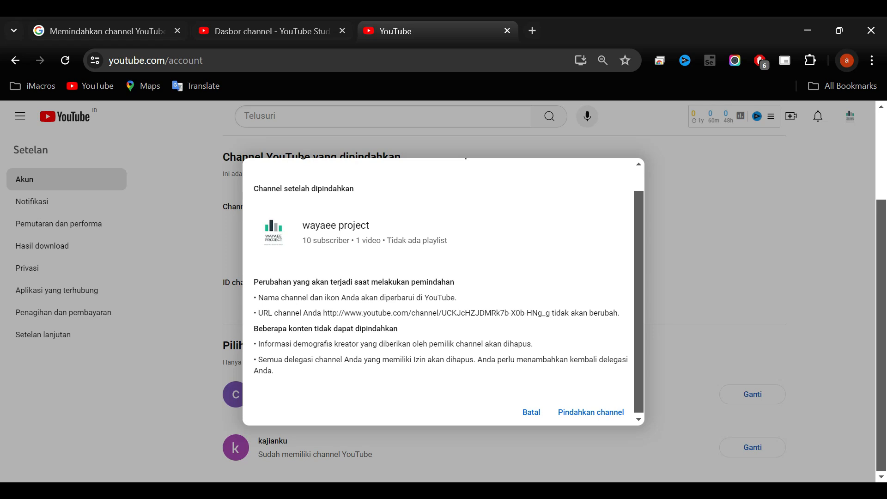
- Confirm with Pindahkan channel and check the updated Akun page listing wayaee project
left_click(591, 412)
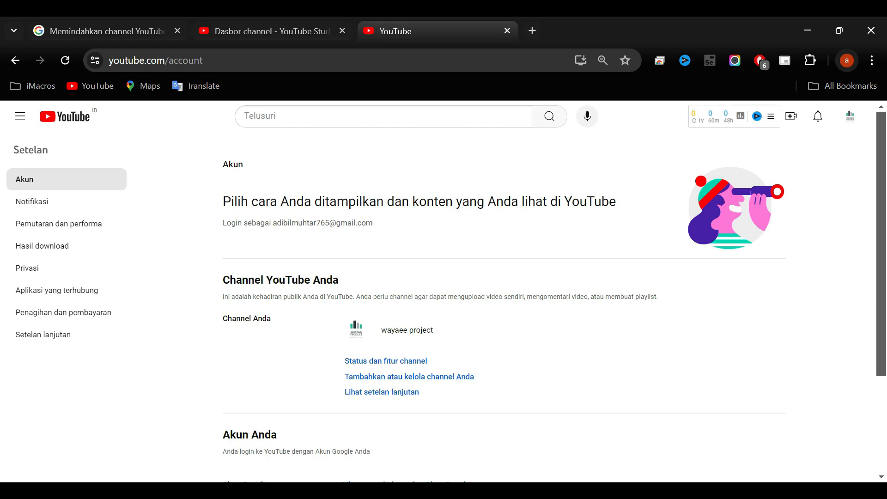
scroll(508, 305, "down", 3)
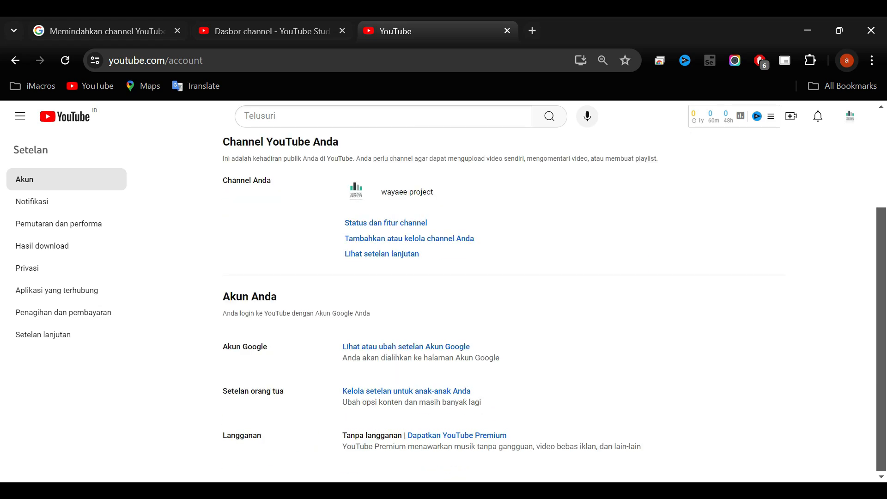
scroll(508, 305, "up", 3)
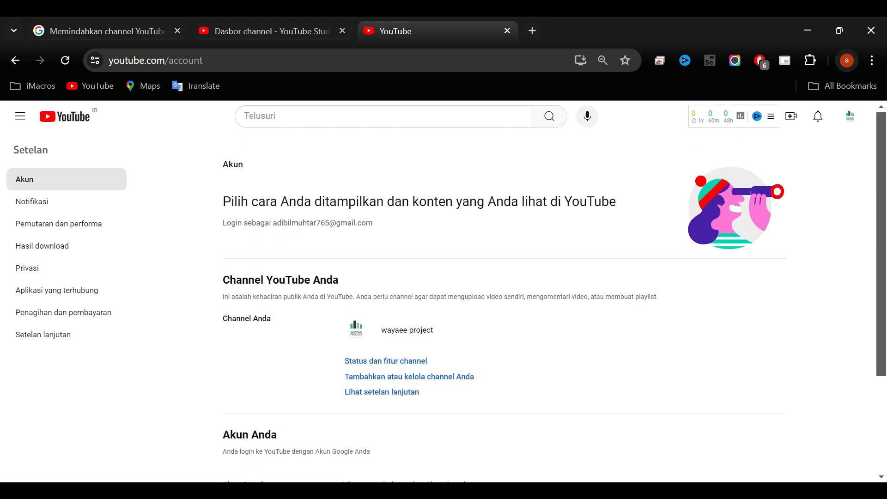
left_click(849, 115)
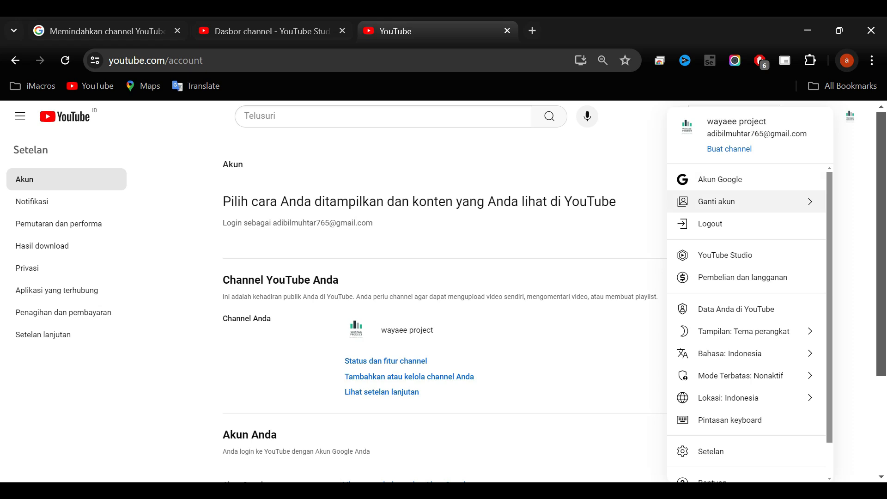
- From Ganti akun, select the wayaee project channel that has 10 subscribers
left_click(739, 209)
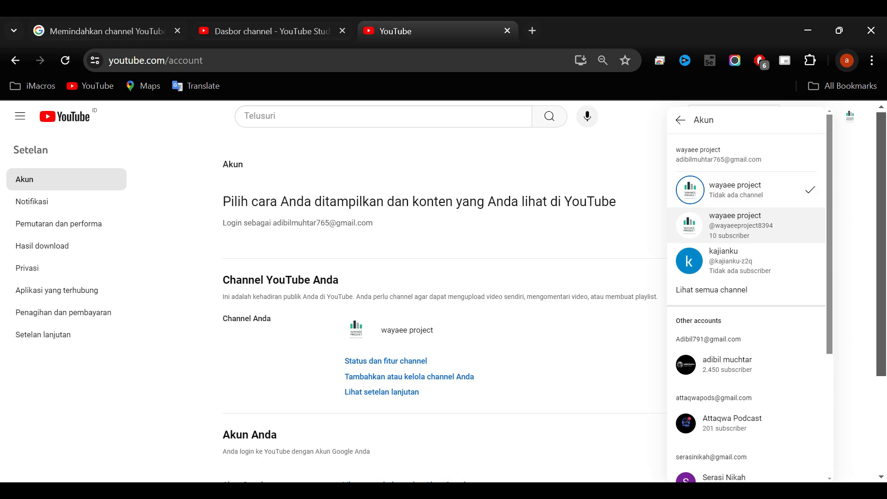
left_click(741, 225)
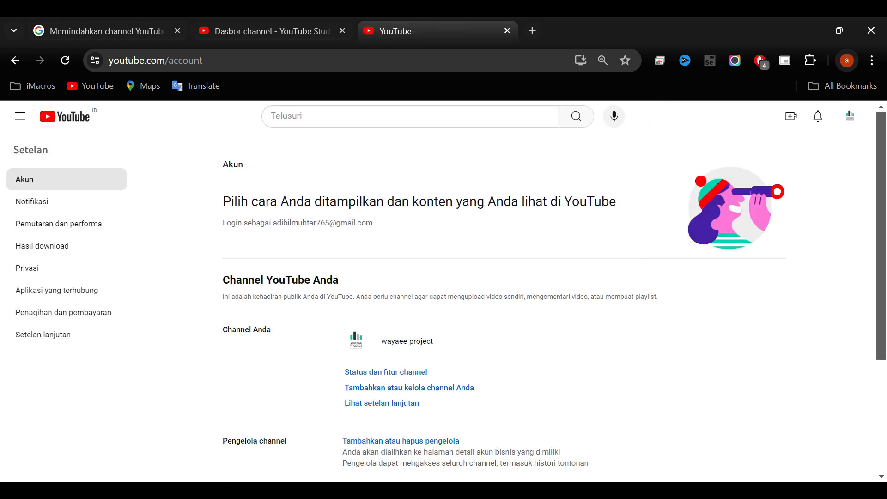
- Open the 'Lihat setelan lanjutan' advanced settings page for the wayaee project channel
scroll(508, 295, "down", 3)
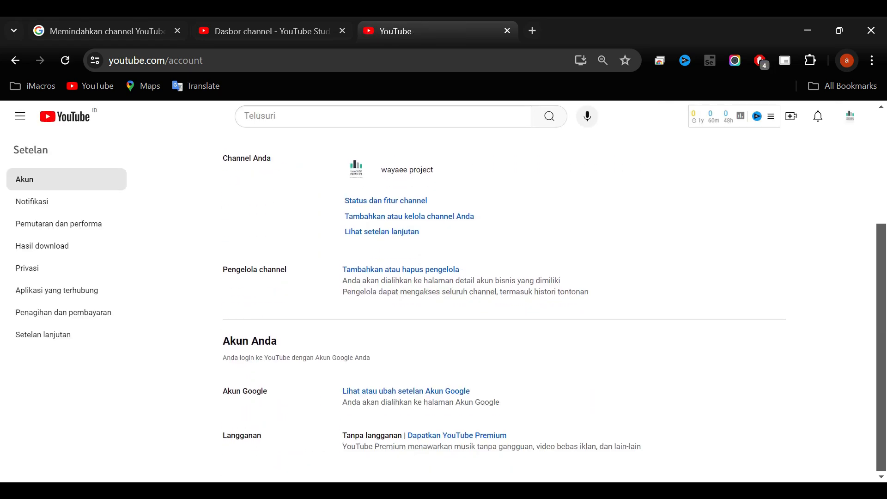
scroll(381, 301, "up", 2)
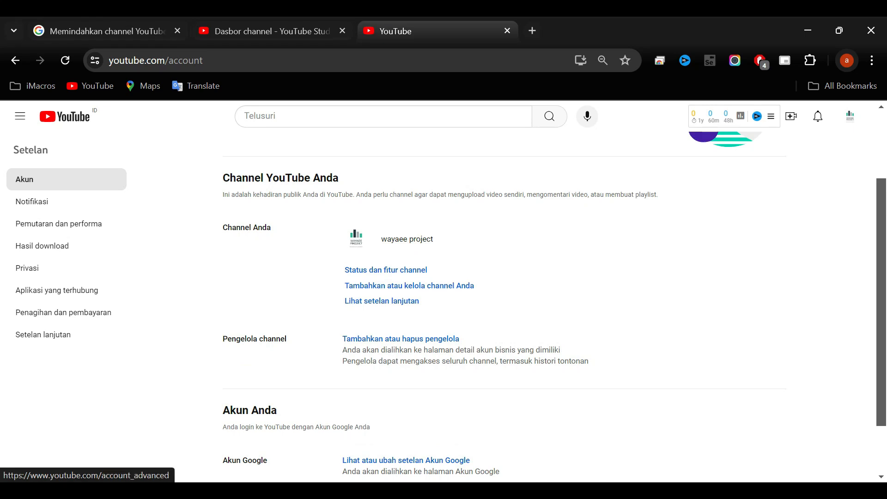
left_click(382, 301)
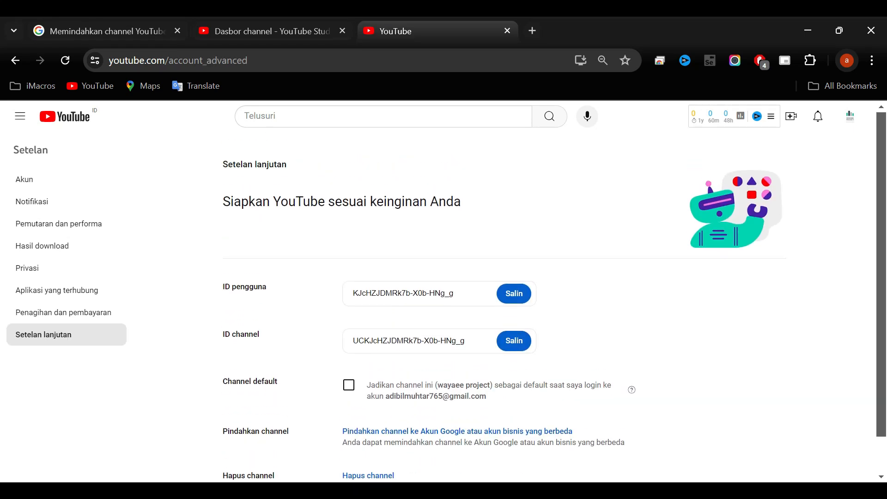
scroll(504, 305, "down", 1)
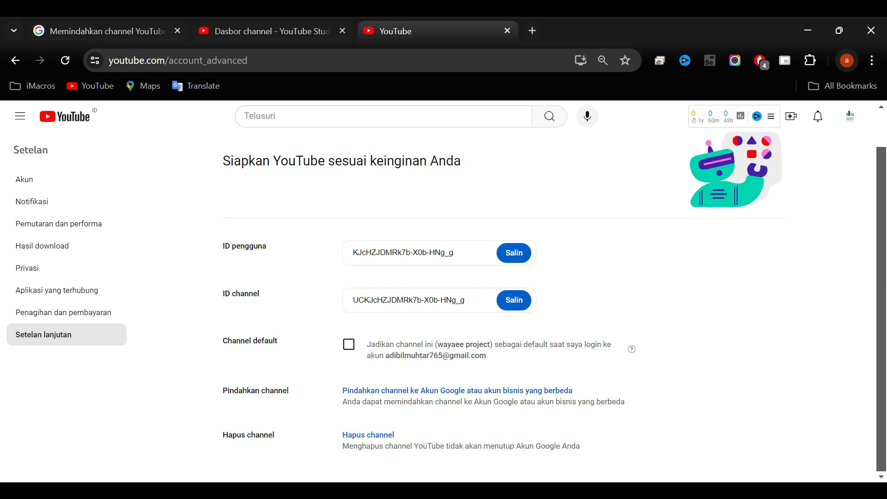
- Highlight the move-channel option line showing the user and channel IDs
left_click_drag(366, 344, 416, 402)
left_click(417, 401)
left_click_drag(342, 391, 478, 391)
left_click(478, 391)
left_click_drag(343, 390, 573, 391)
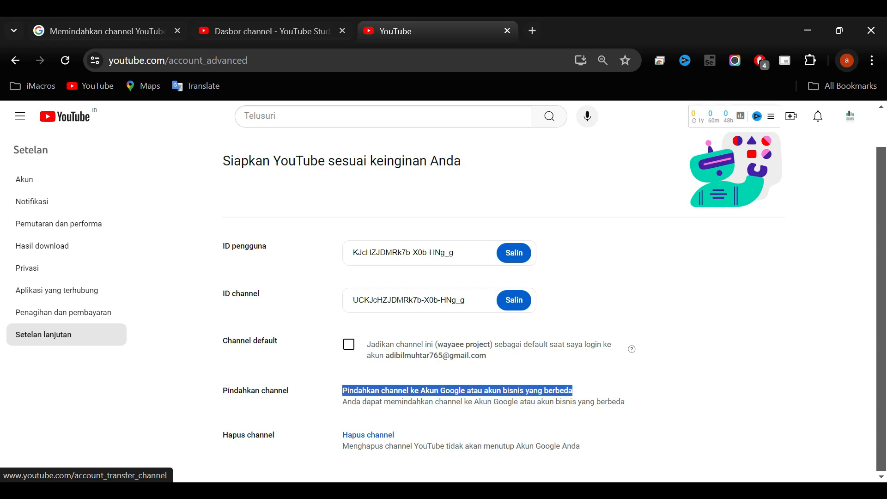
left_click(583, 393)
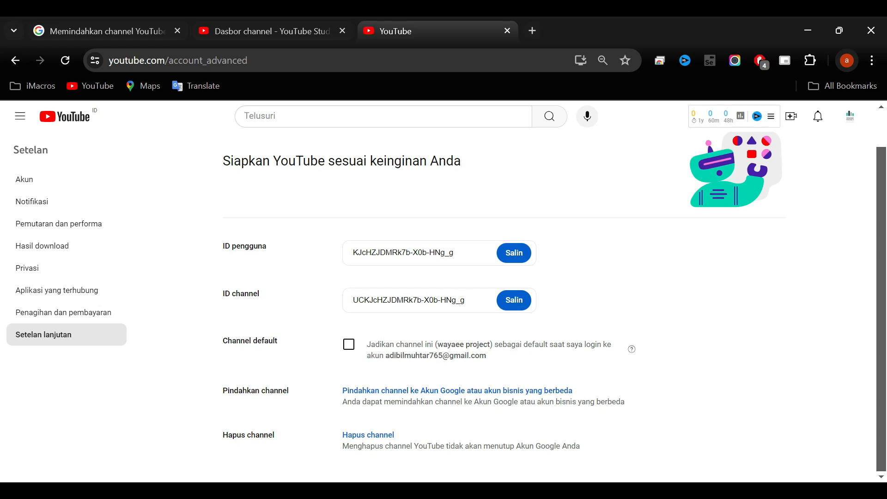
scroll(503, 305, "up", 1)
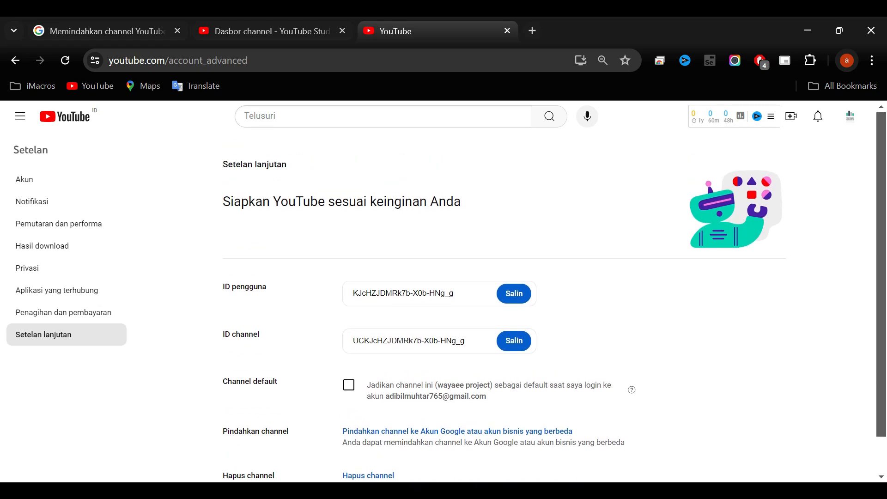
scroll(503, 305, "down", 1)
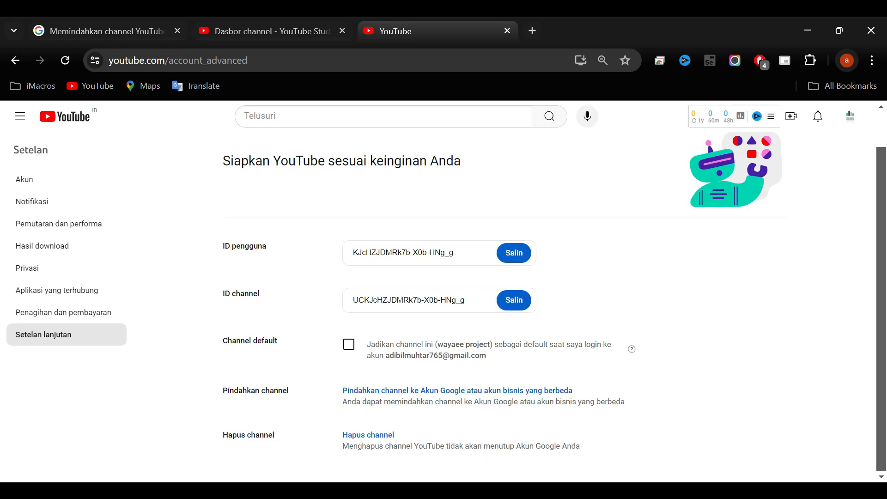
scroll(504, 305, "up", 1)
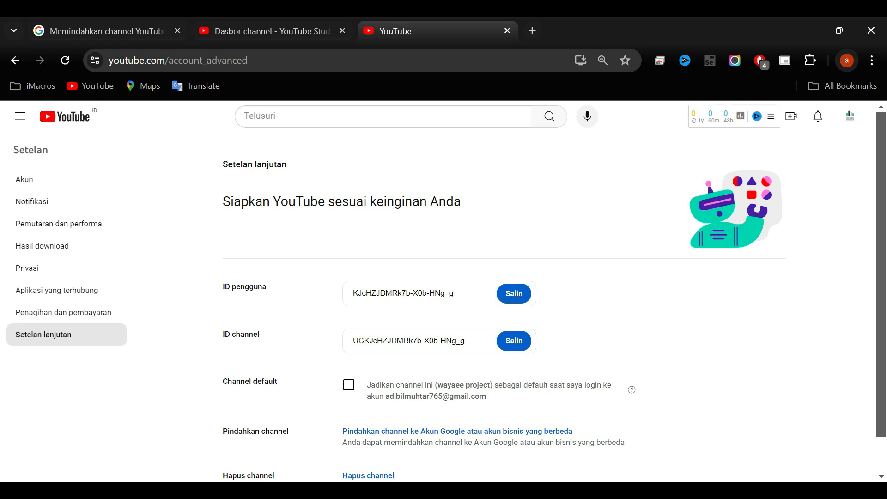
scroll(503, 305, "down", 1)
scroll(503, 304, "up", 1)
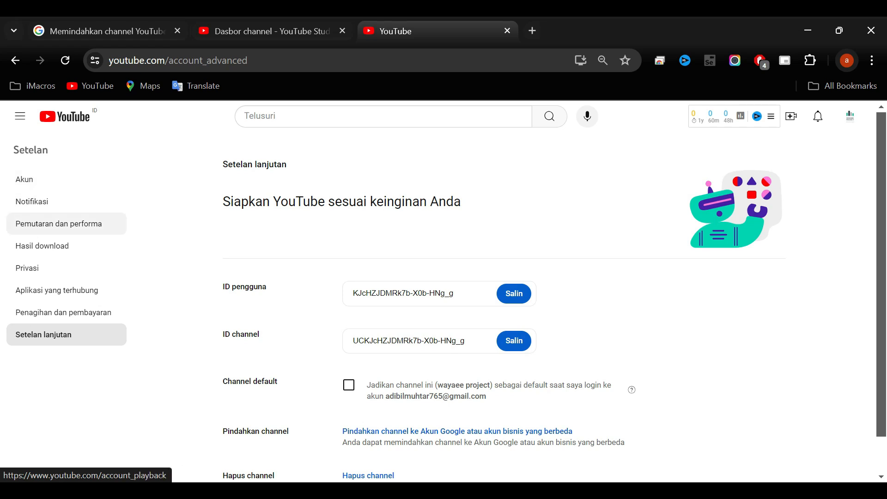
- Return to the main Akun settings and choose 'Tambahkan atau hapus pengelola'
left_click(28, 179)
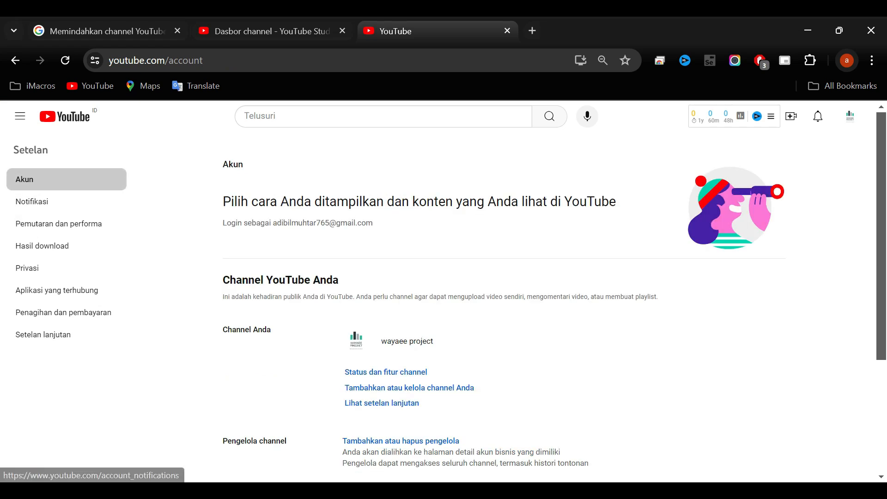
scroll(554, 300, "down", 2)
scroll(554, 309, "down", 2)
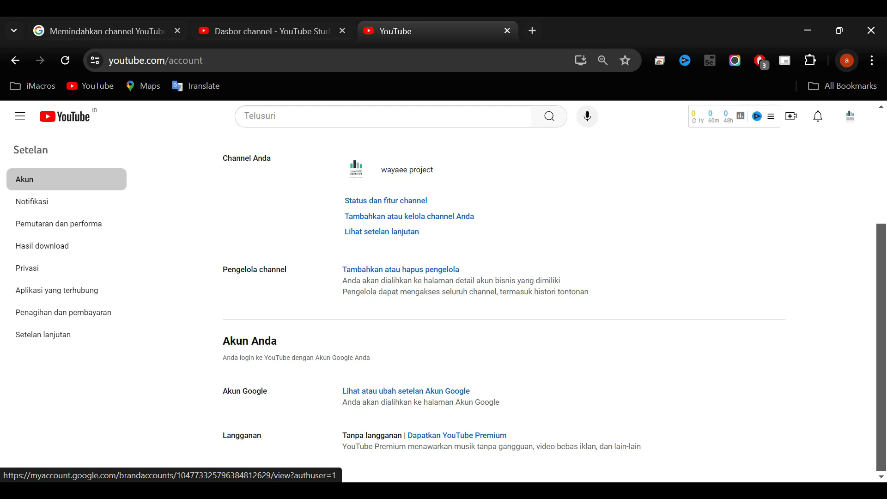
left_click(401, 270)
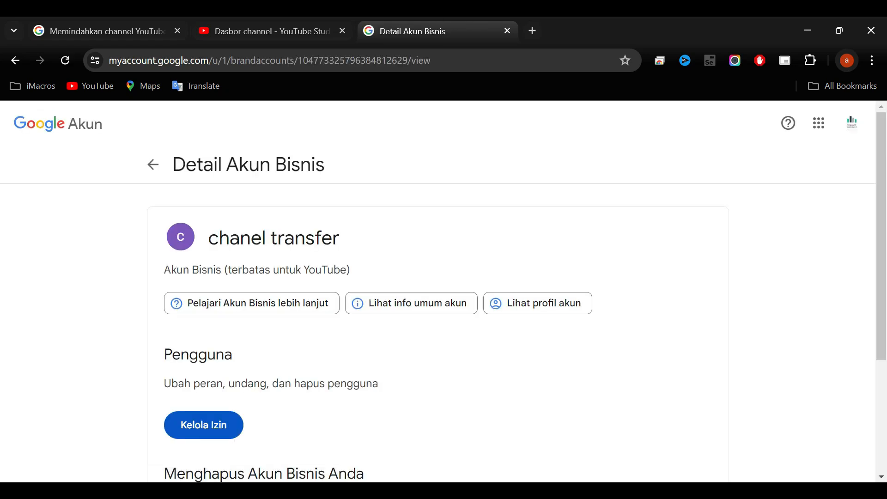
- Go to the Pengguna section of the chanel transfer Brand Account and open its user permissions
scroll(444, 291, "down", 3)
scroll(444, 323, "up", 3)
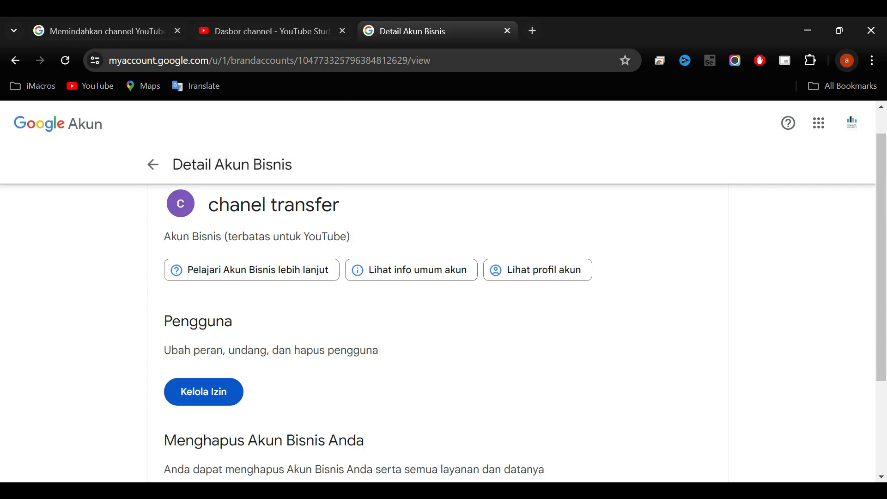
scroll(443, 323, "down", 2)
scroll(443, 324, "up", 1)
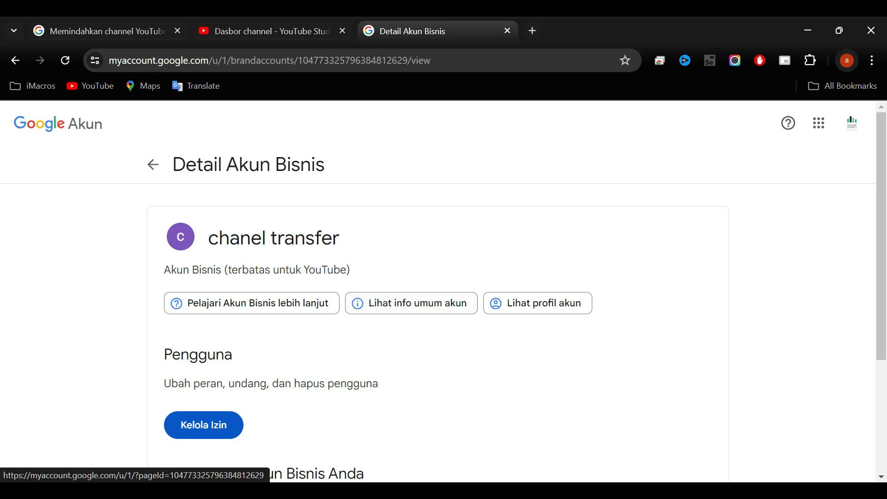
scroll(443, 296, "down", 2)
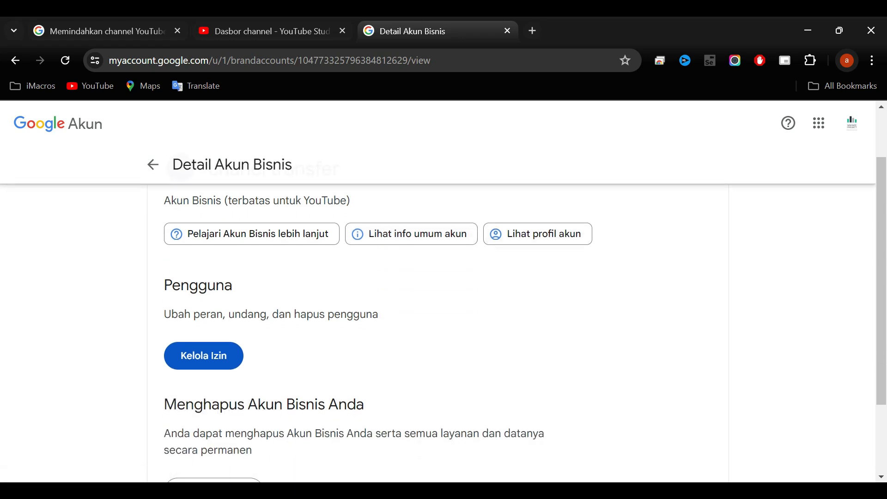
scroll(443, 295, "down", 2)
scroll(444, 296, "up", 2)
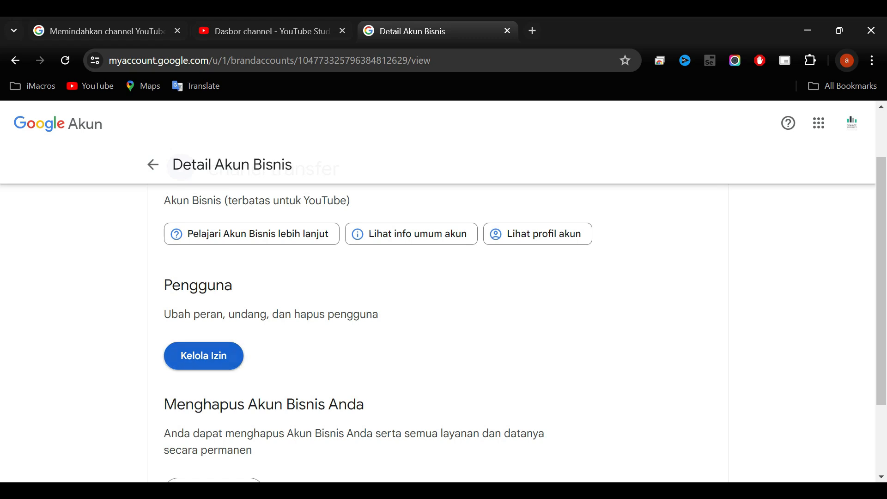
left_click(203, 355)
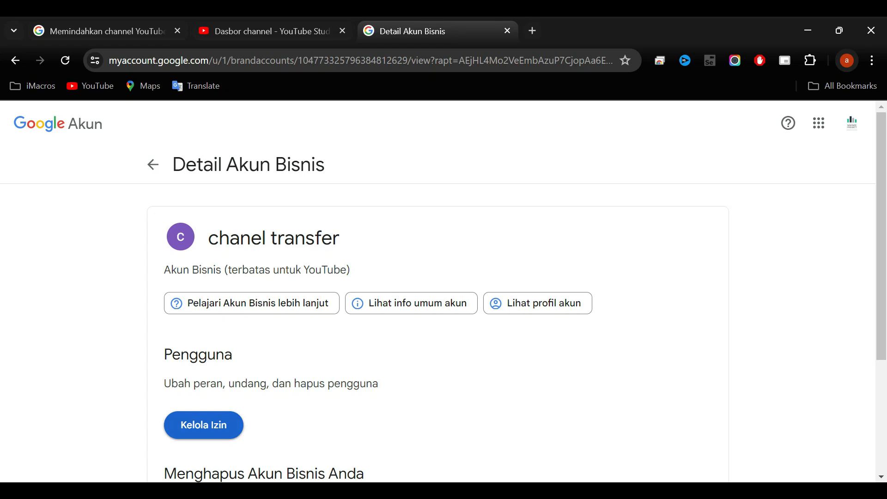
- Start a new invite from the users list, entering the second account's Gmail address
left_click(203, 425)
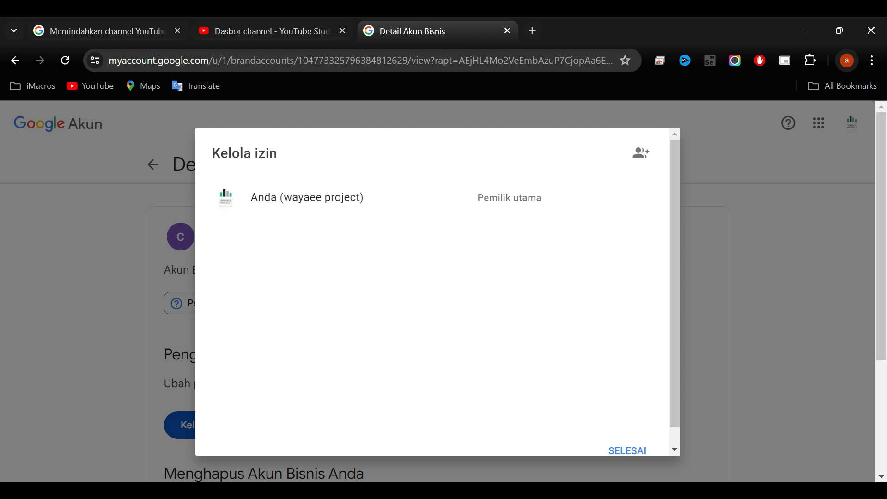
left_click_drag(365, 198, 251, 198)
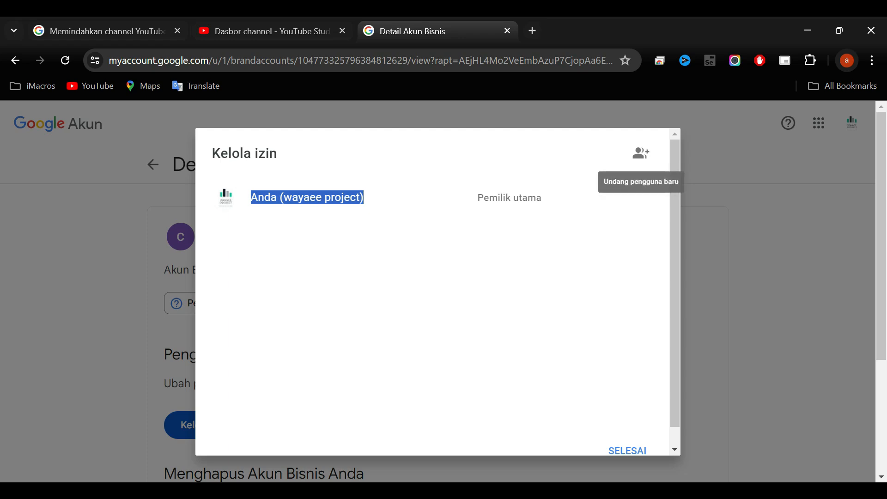
left_click(640, 153)
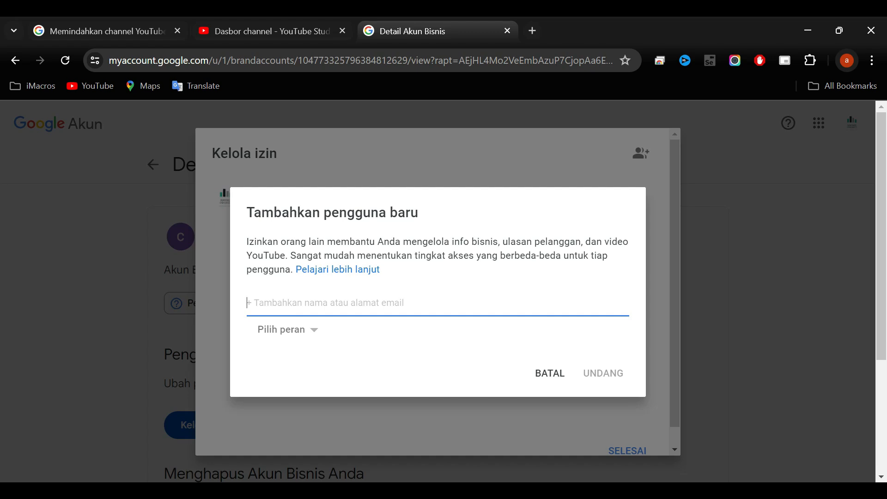
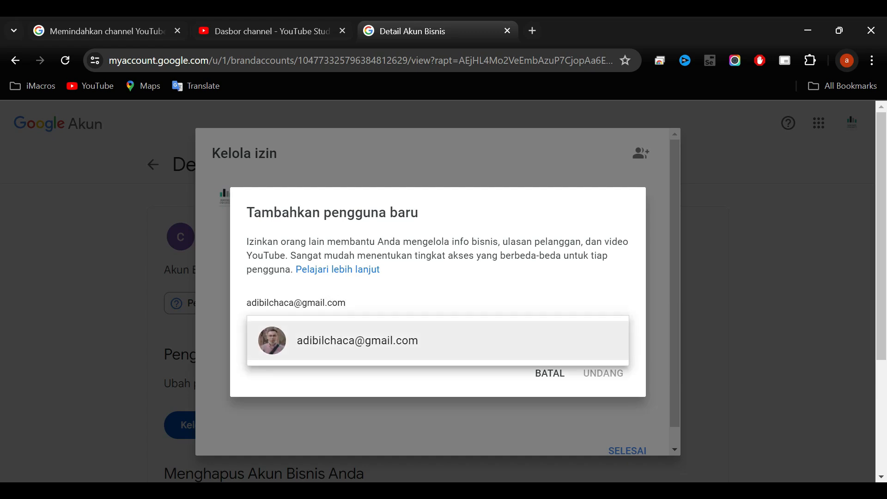
- Accept the suggested account and invite it with the Pemilik (owner) role
key("Return")
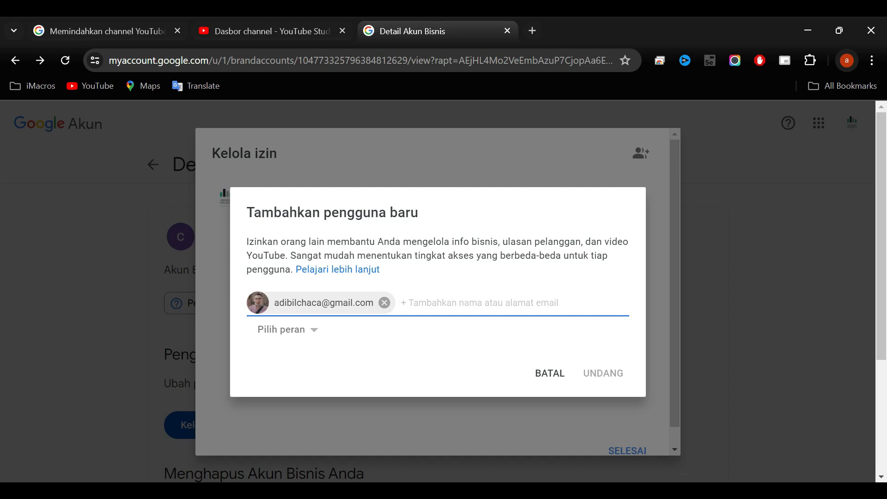
left_click(288, 329)
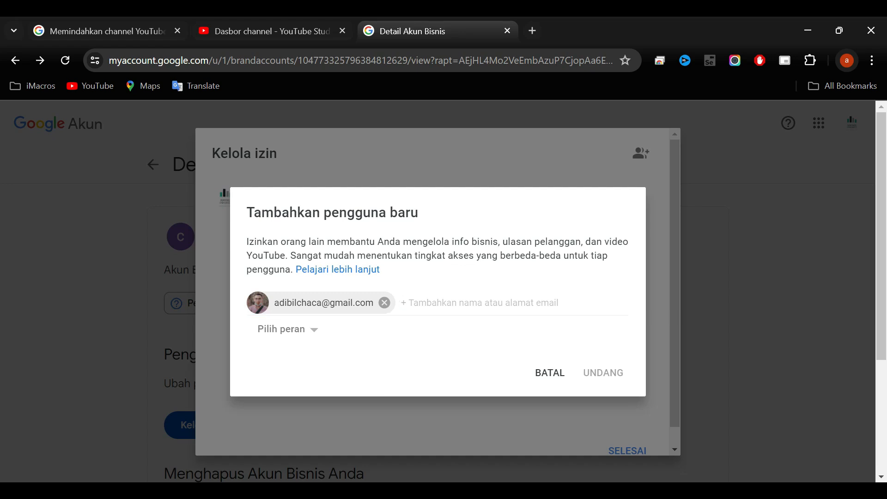
left_click(287, 329)
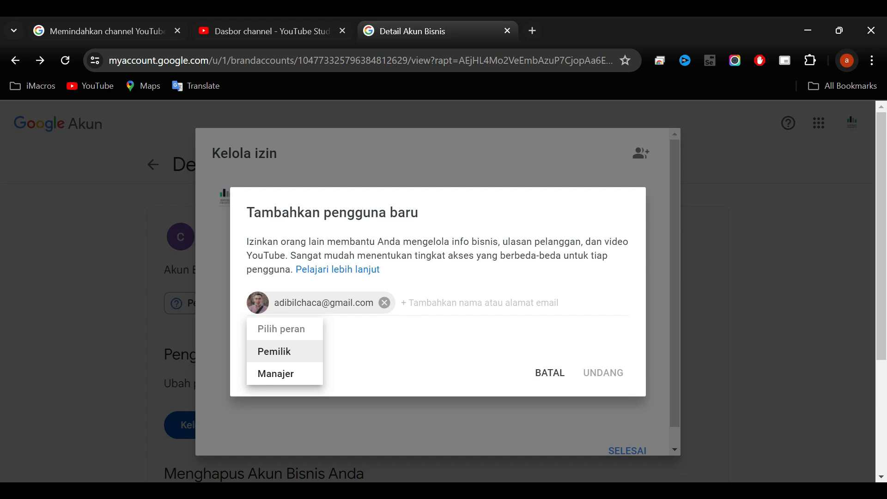
left_click(285, 351)
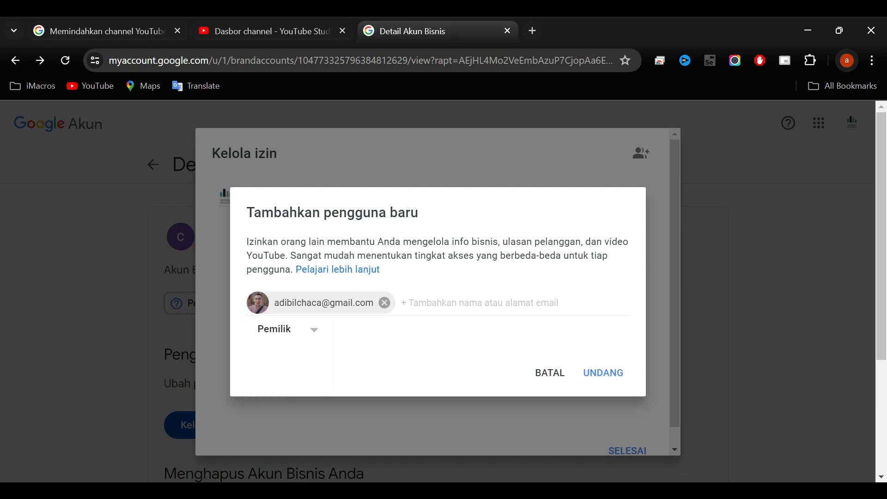
left_click(603, 372)
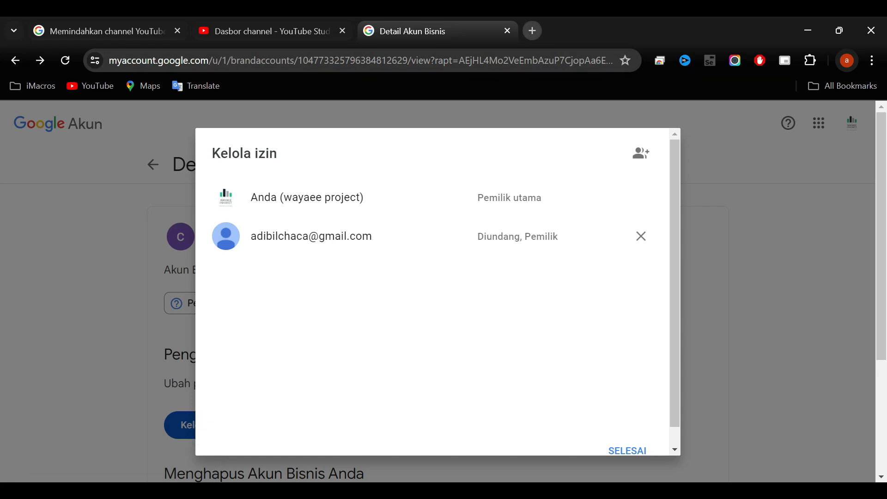
left_click(532, 30)
- Open Gmail and switch to the invited second account's inbox
type("gma")
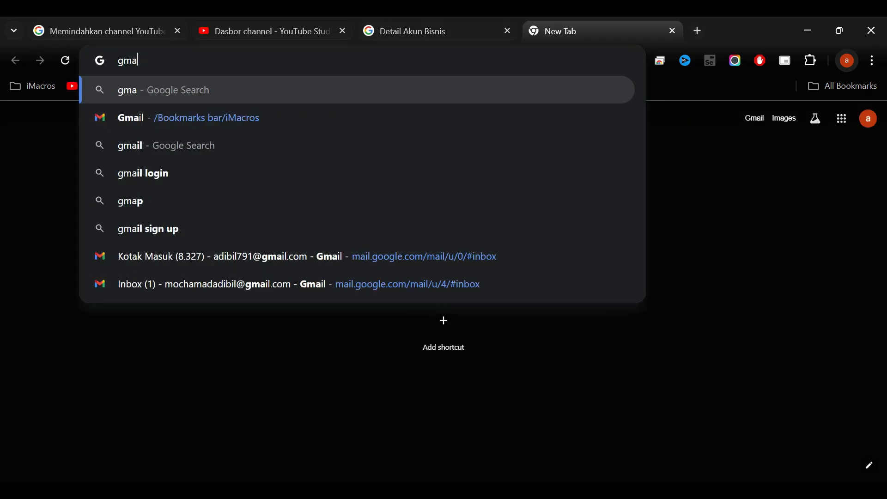
type("il")
key("Return")
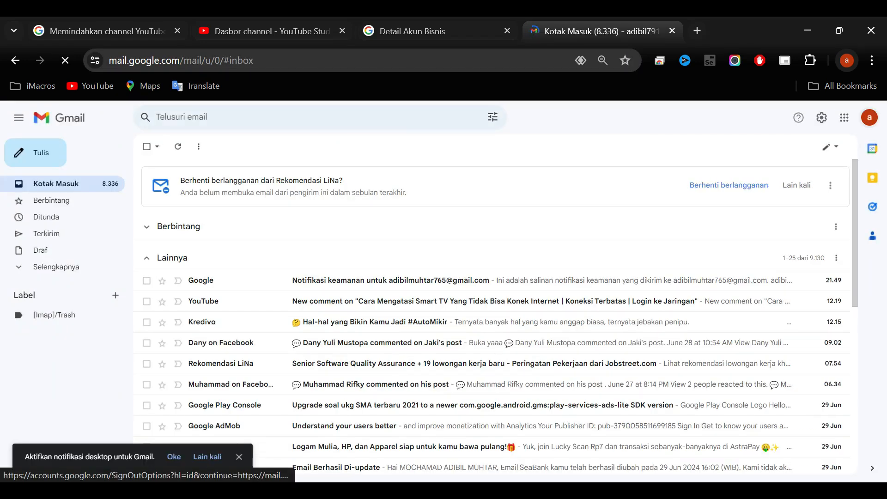
left_click(868, 117)
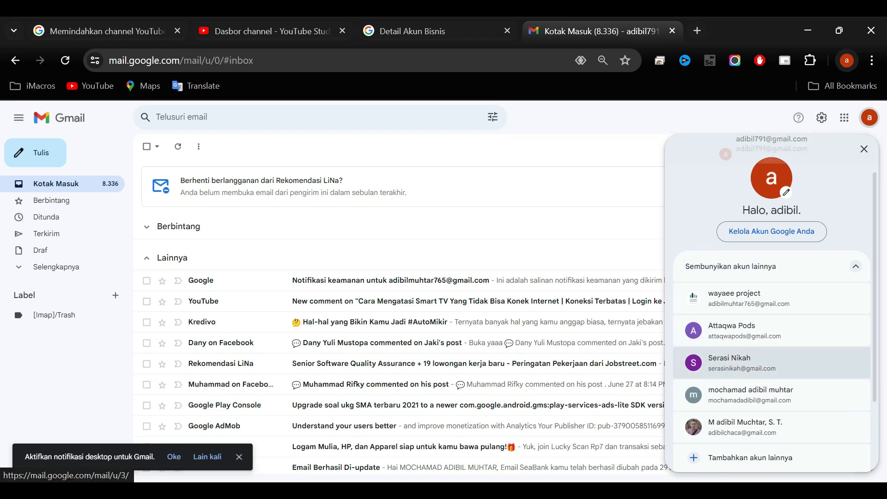
left_click(745, 367)
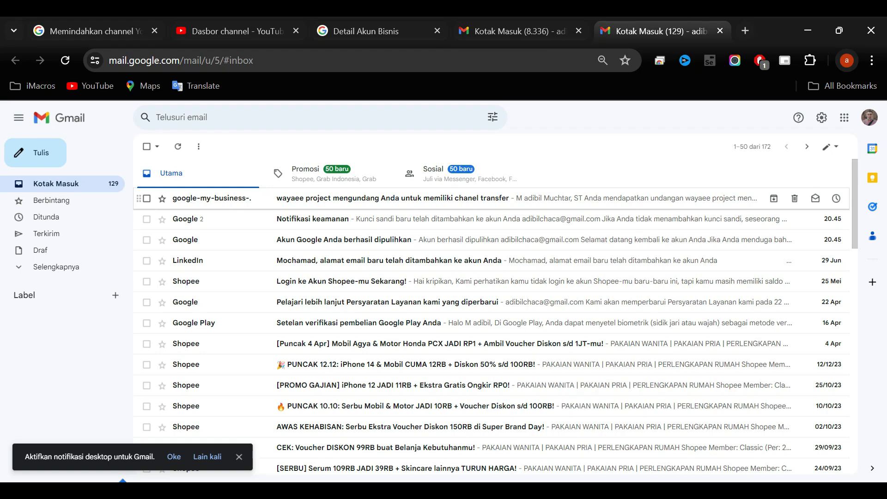
- Open the wayaee project ownership invitation email and follow its Terima undangan link
left_click(415, 198)
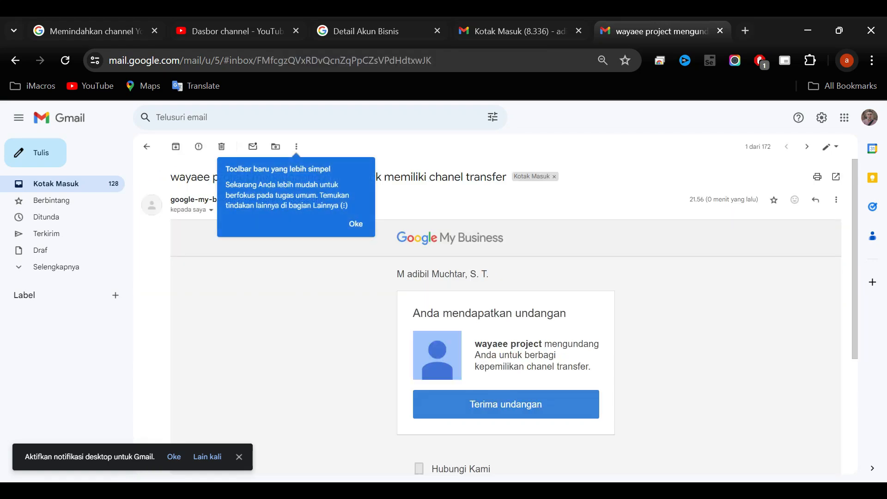
left_click(355, 224)
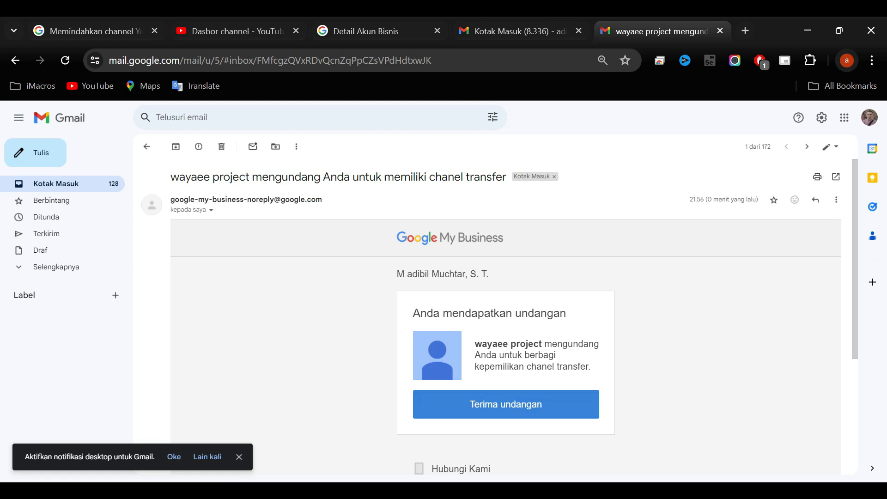
scroll(498, 318, "down", 2)
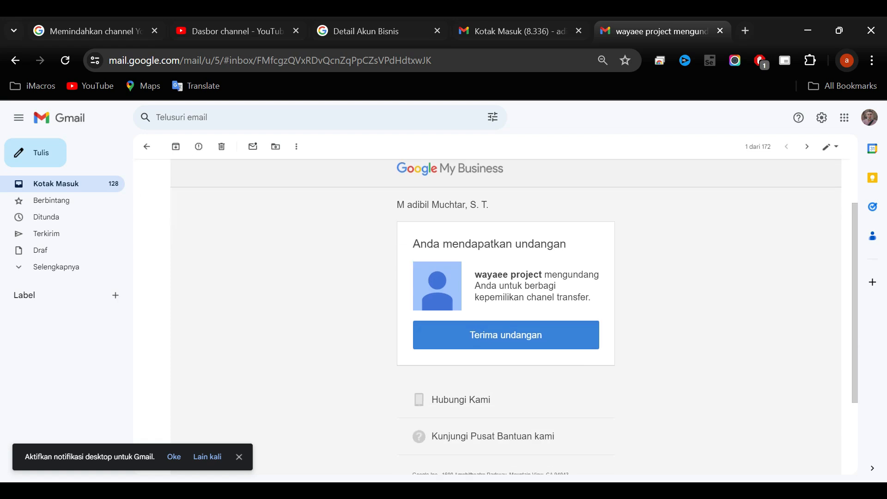
left_click(506, 335)
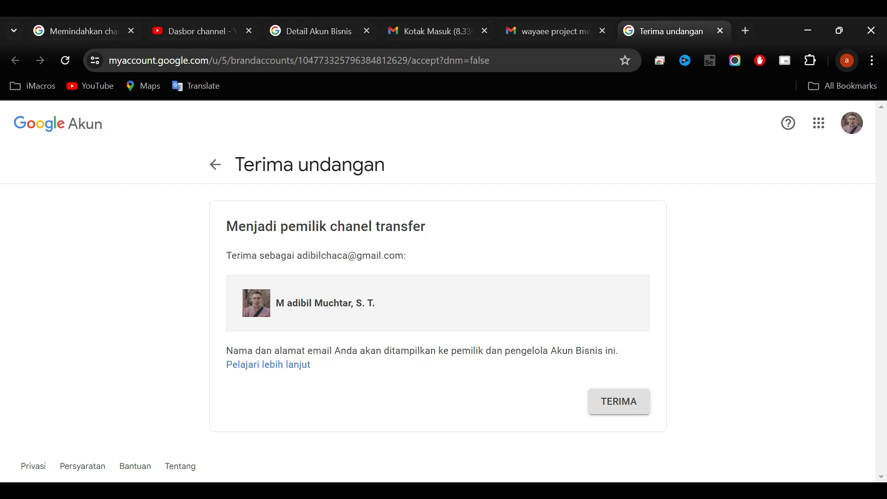
- Accept the chanel transfer ownership invitation with TERIMA, then open Kelola Izin
left_click(619, 401)
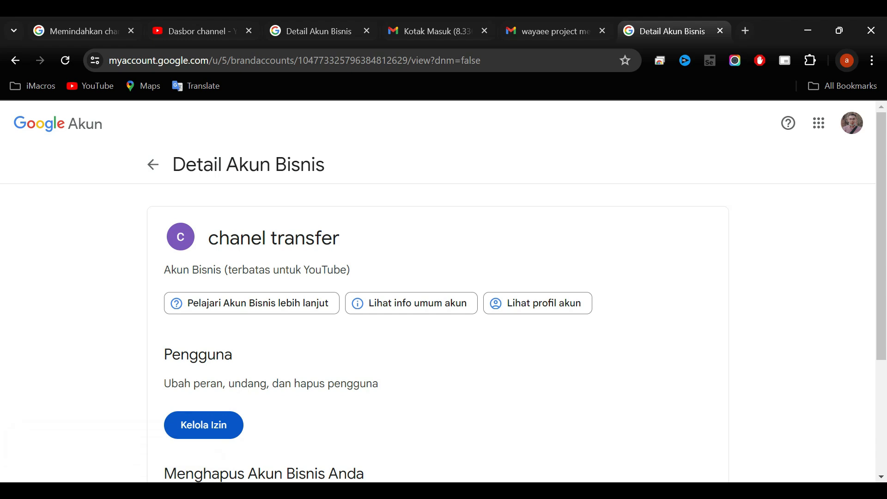
scroll(203, 425, "down", 1)
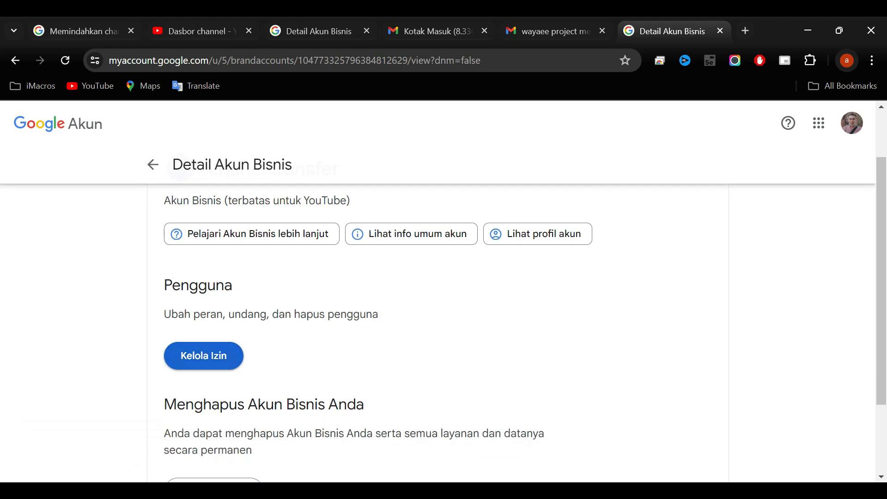
left_click(203, 356)
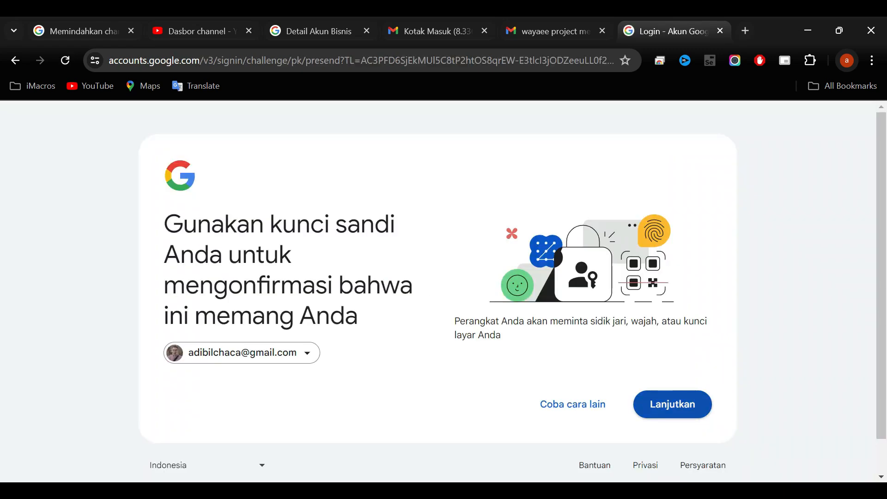
- Confirm the second account's identity with its passkey by entering the Windows Hello PIN
left_click(672, 404)
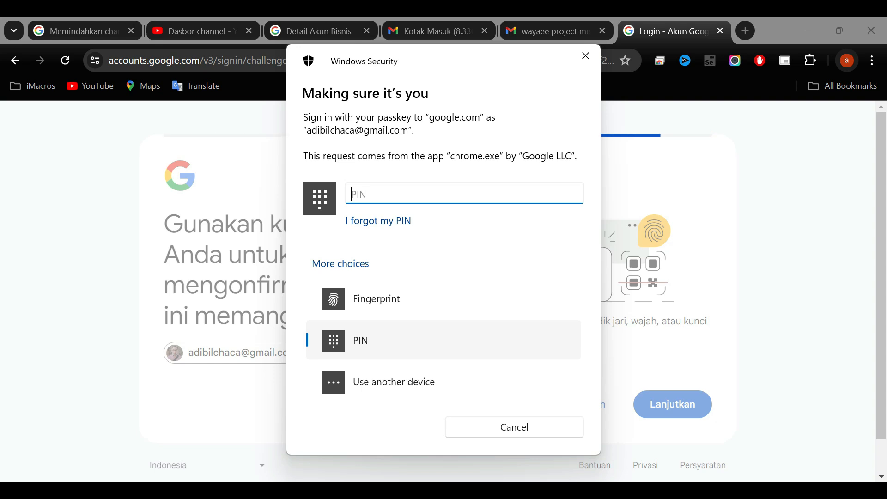
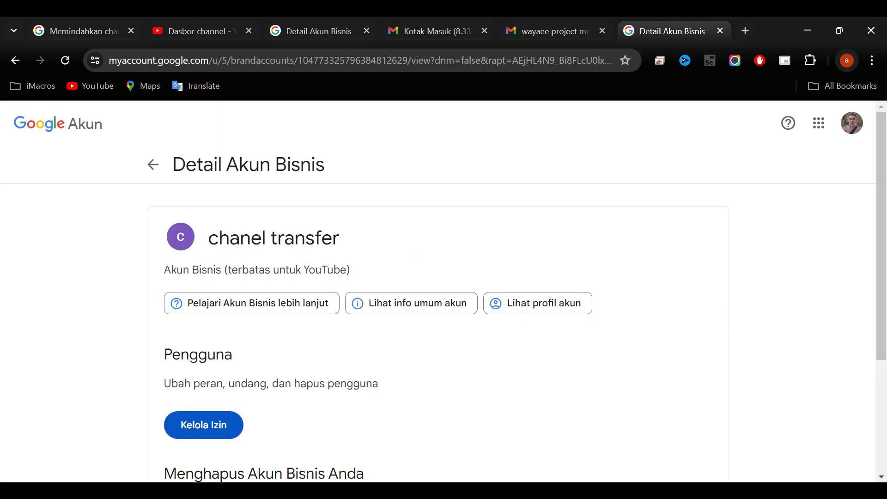
- In Kelola Izin, change the second account's role to Pemilik utama
scroll(203, 286, "down", 3)
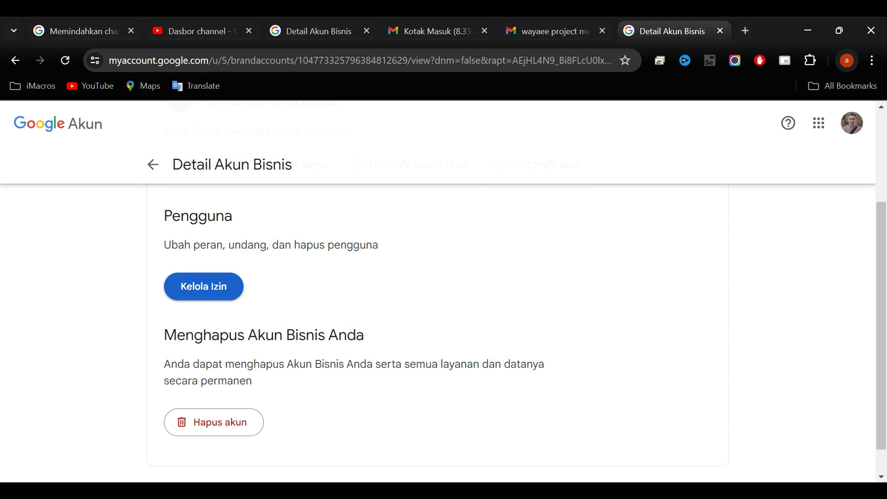
left_click(203, 286)
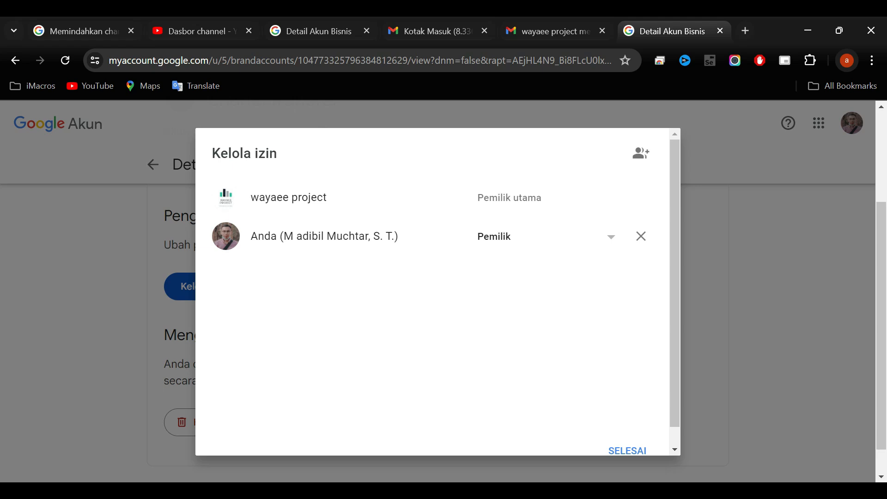
left_click_drag(398, 236, 251, 236)
left_click(305, 277)
left_click(611, 237)
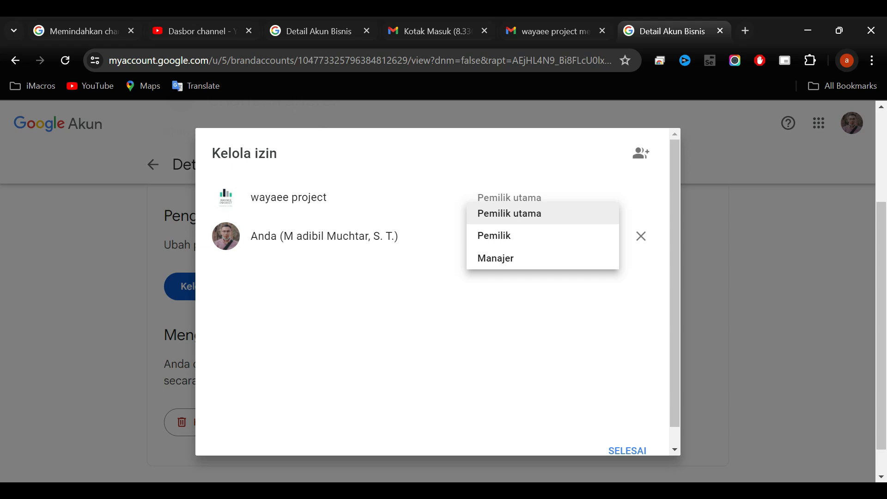
left_click(531, 214)
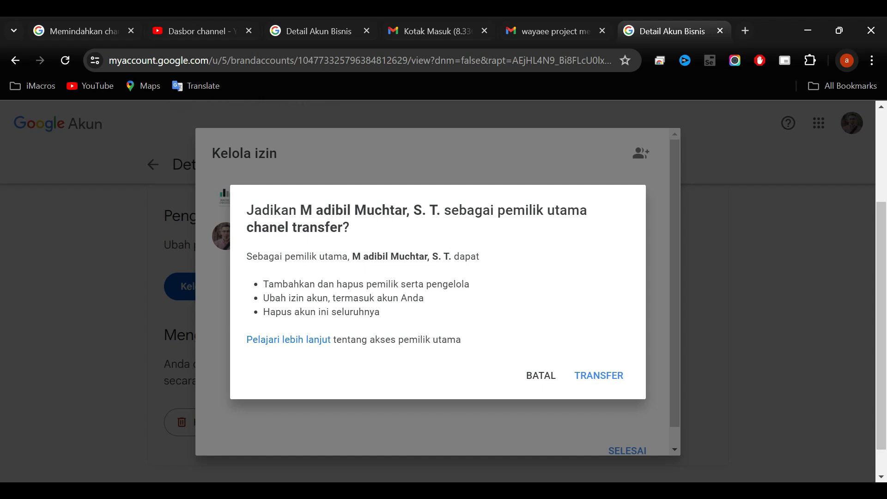
- Confirm the primary ownership TRANSFER, then close the permissions list with SELESAI
left_click(599, 376)
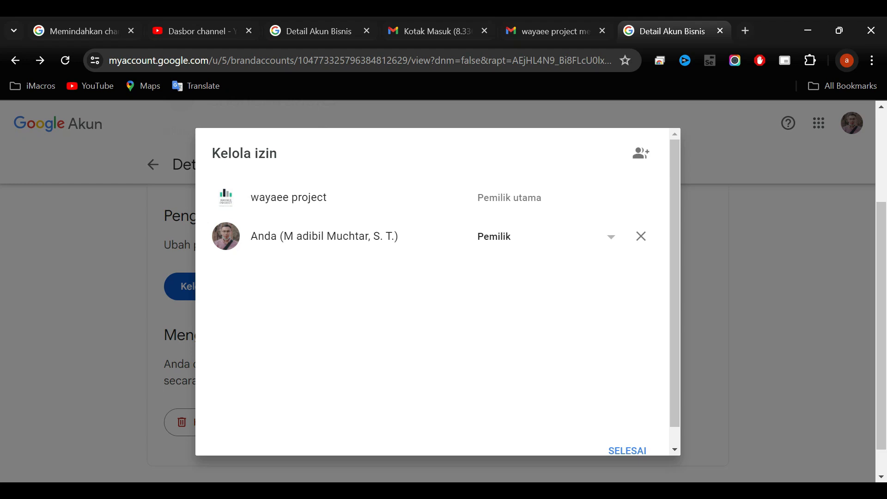
scroll(432, 291, "down", 1)
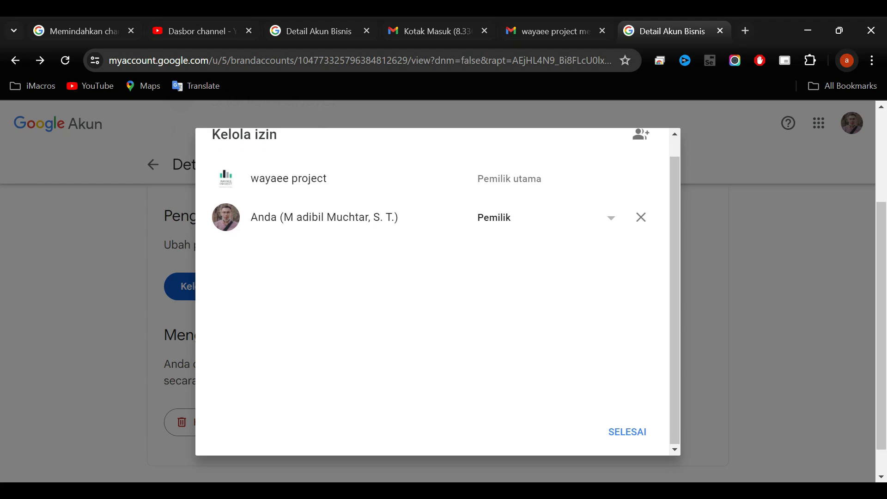
left_click(627, 431)
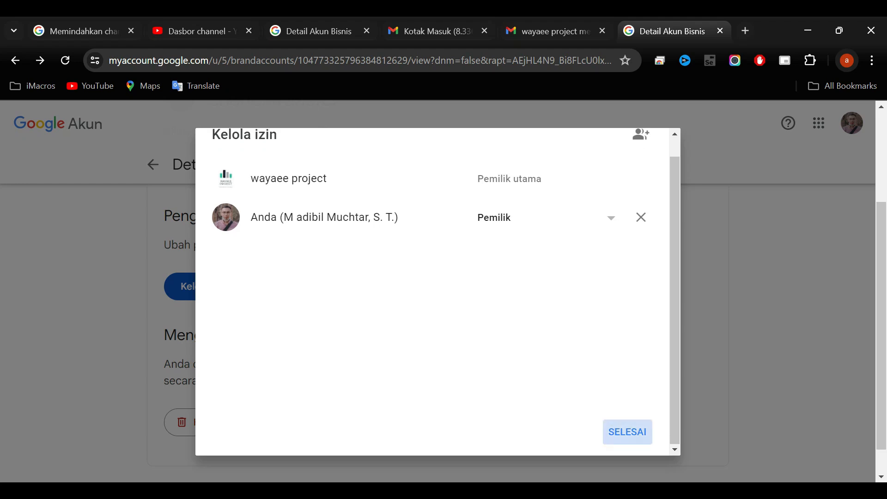